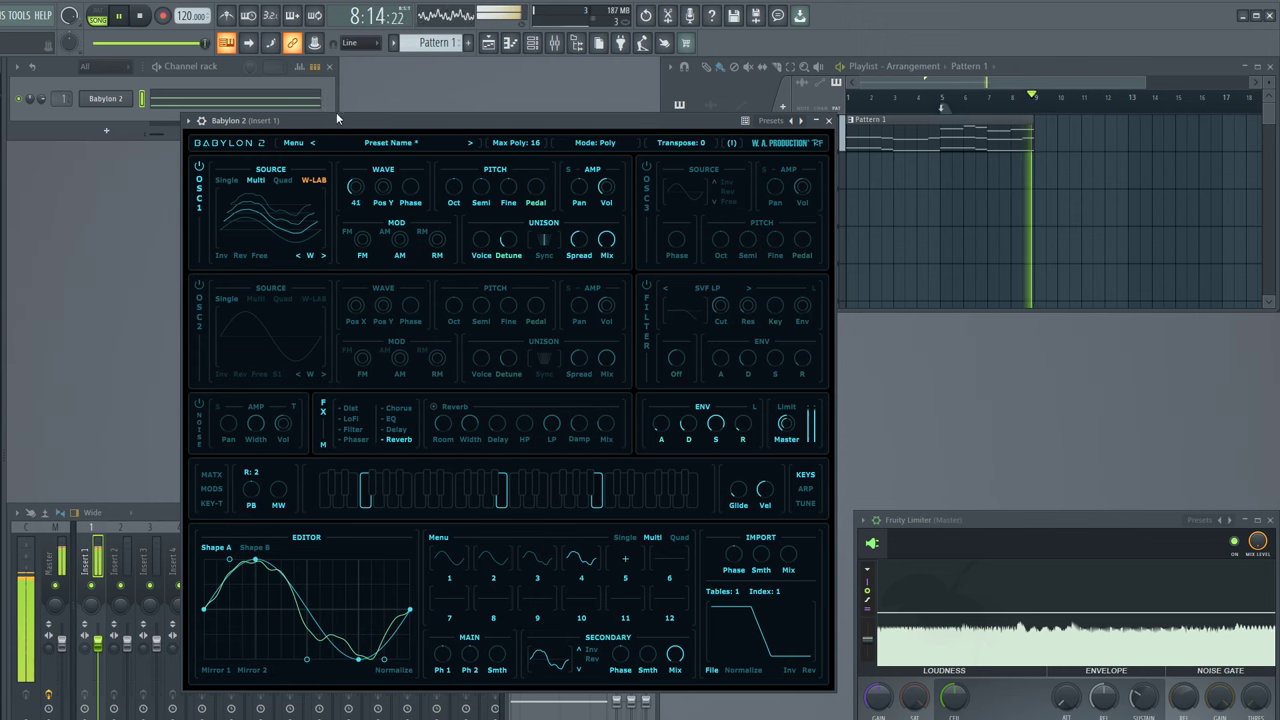
- Add wavetable frames 5 and 6, moving Shape A's low point back towards its peak for a steeper fall
{"action": "left_click", "coordinate": [626, 562]}
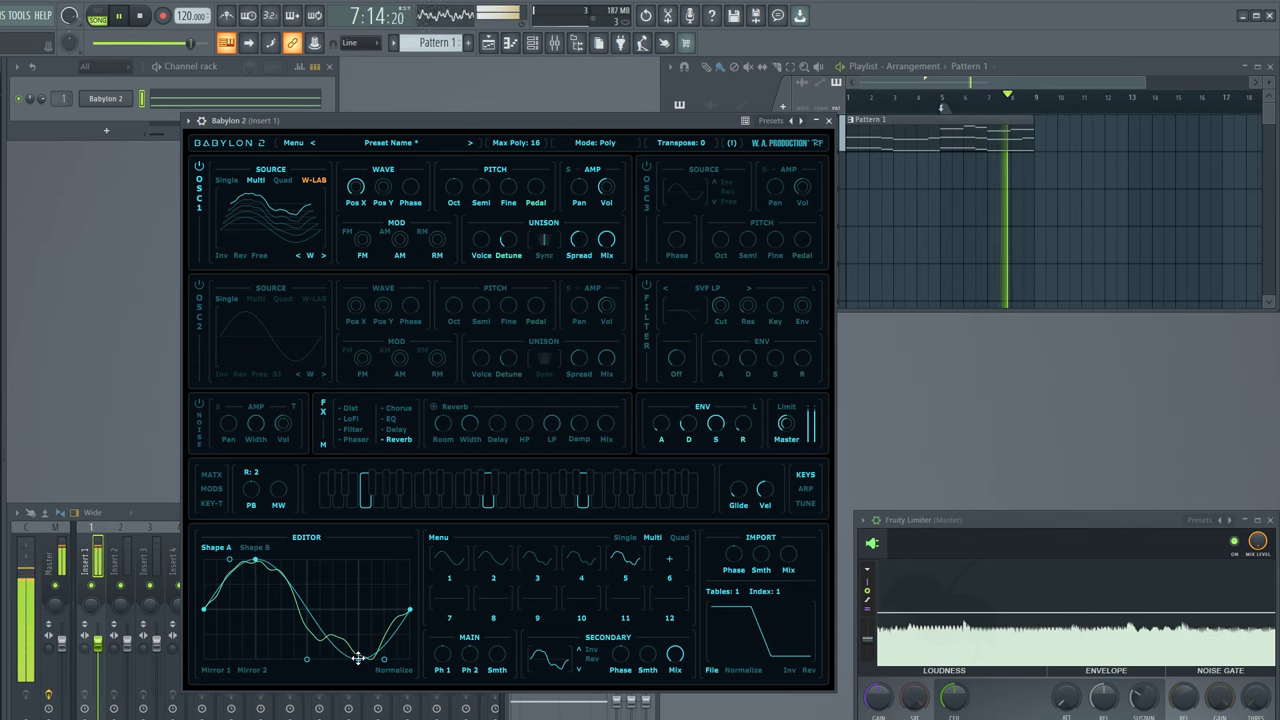
{"action": "left_click_drag", "start_coordinate": [358, 657], "coordinate": [296, 650]}
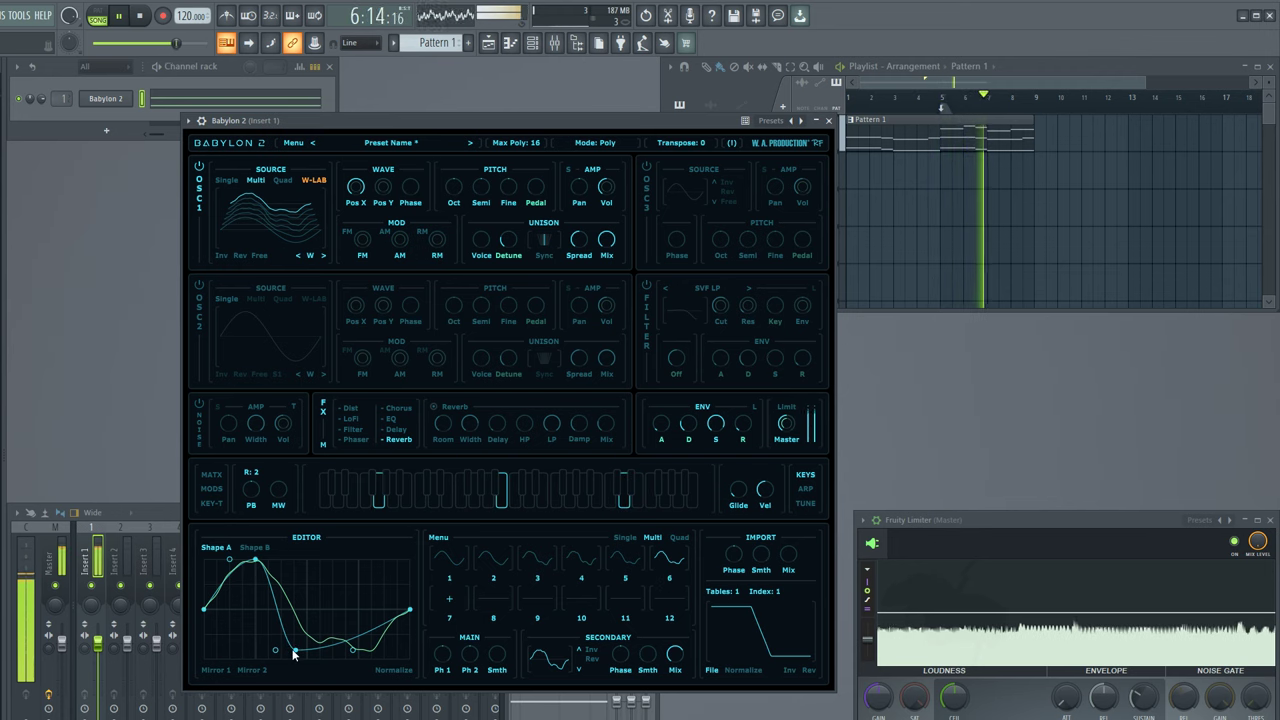
{"action": "left_click_drag", "start_coordinate": [294, 649], "coordinate": [282, 650]}
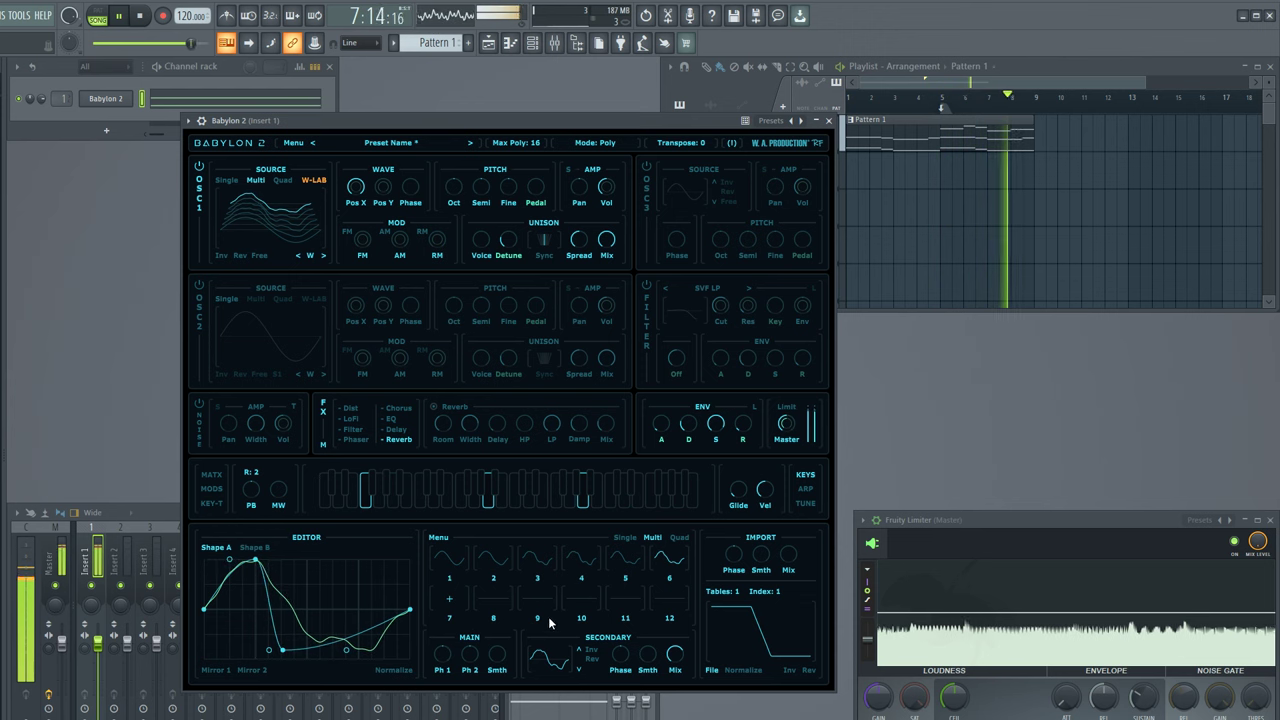
- Add wavetable frames 7 to 9 while lowering the secondary mix in stages, to about 0.40 for frame 7
{"action": "left_click_drag", "start_coordinate": [674, 648], "coordinate": [669, 694]}
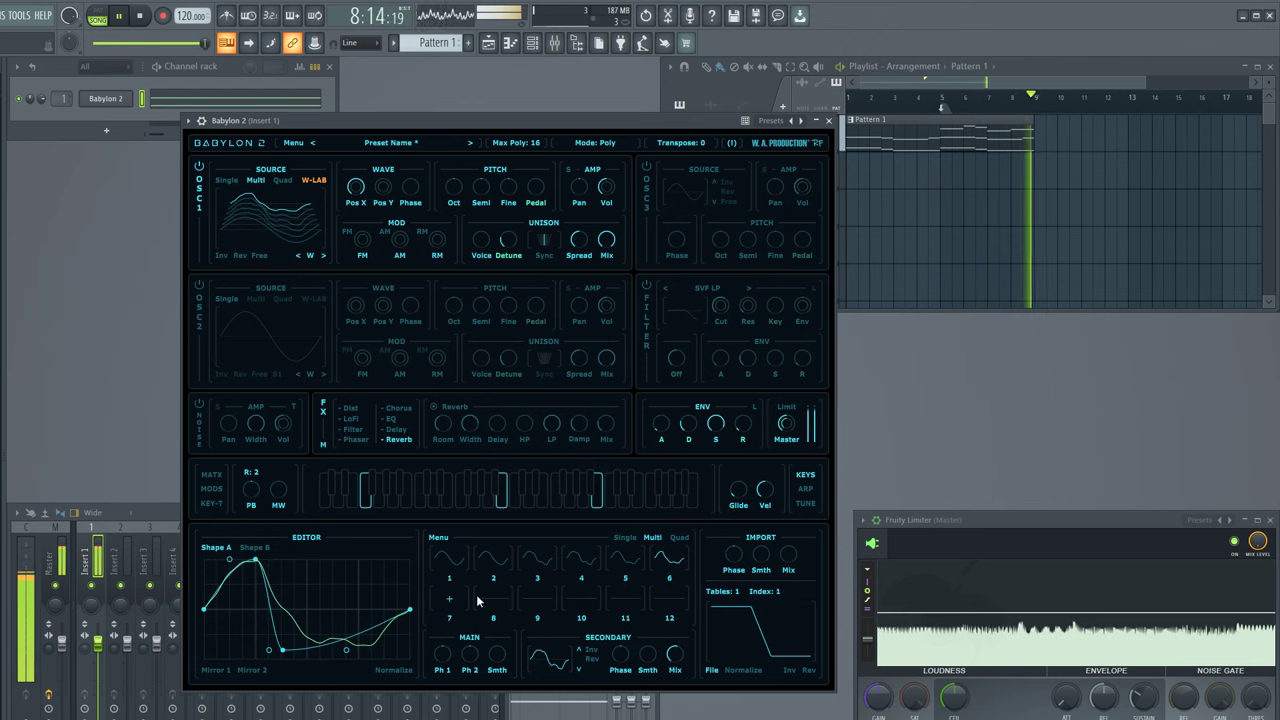
{"action": "left_click", "coordinate": [456, 603]}
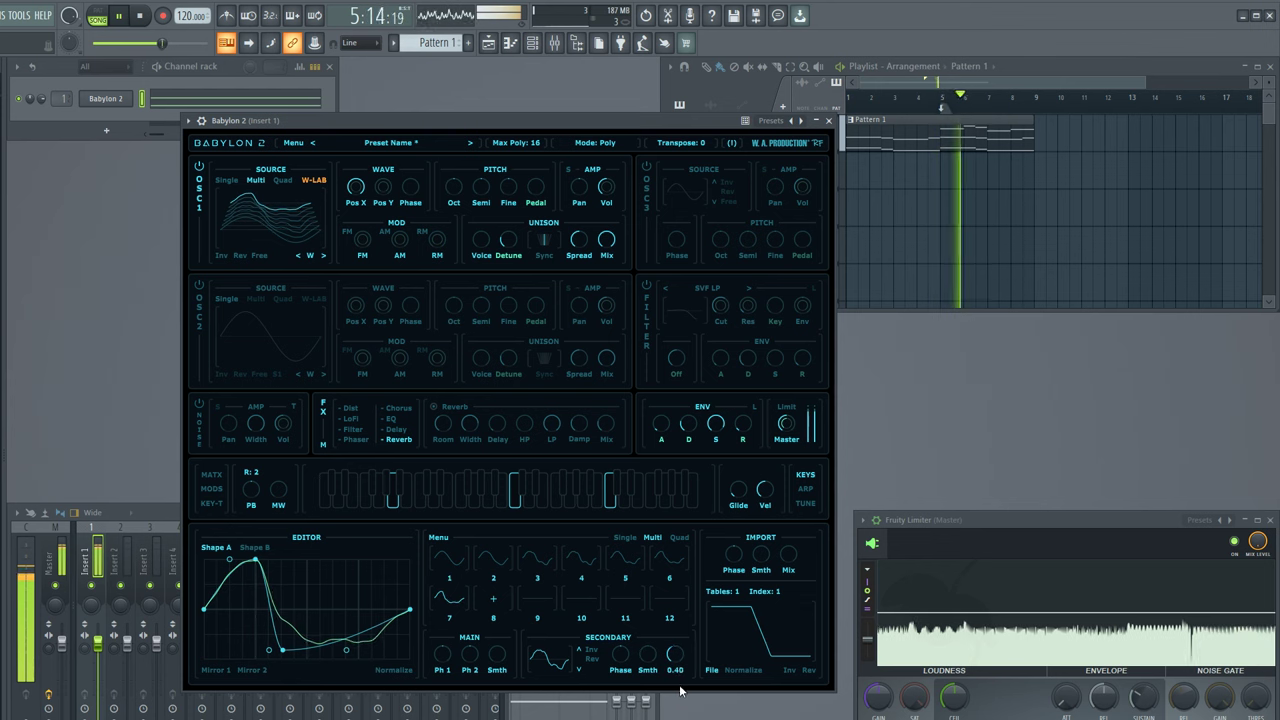
{"action": "left_click_drag", "start_coordinate": [675, 656], "coordinate": [685, 689]}
{"action": "left_click", "coordinate": [541, 603]}
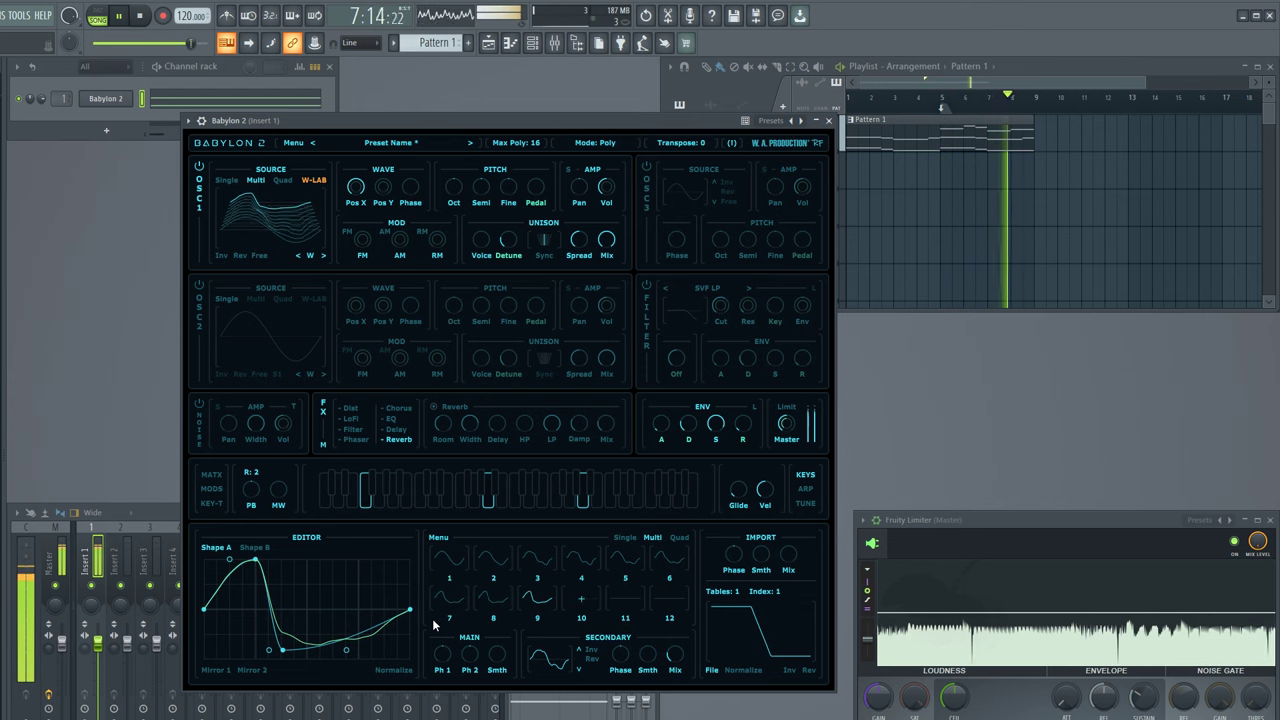
- Add a point to Shape A's final rising segment, raise it to about the centre line, and add frame 10
{"action": "double_click", "coordinate": [333, 632]}
{"action": "left_click_drag", "start_coordinate": [333, 632], "coordinate": [339, 606]}
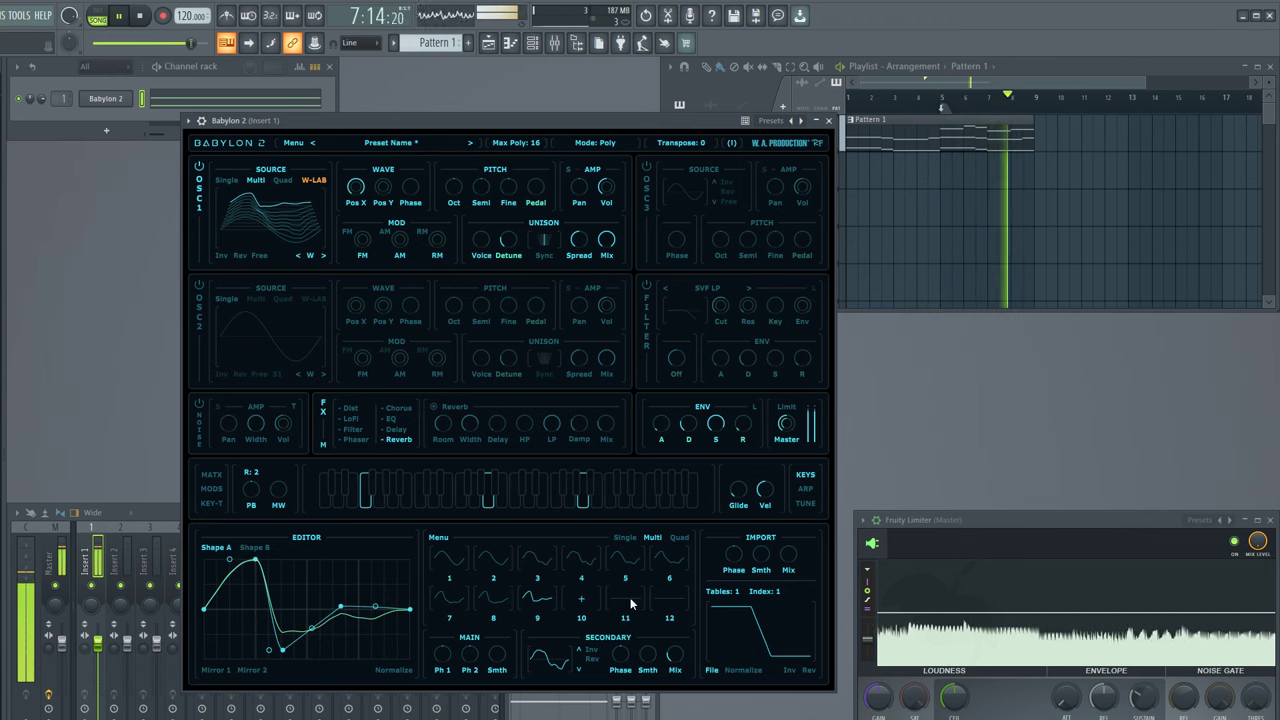
{"action": "left_click", "coordinate": [581, 598]}
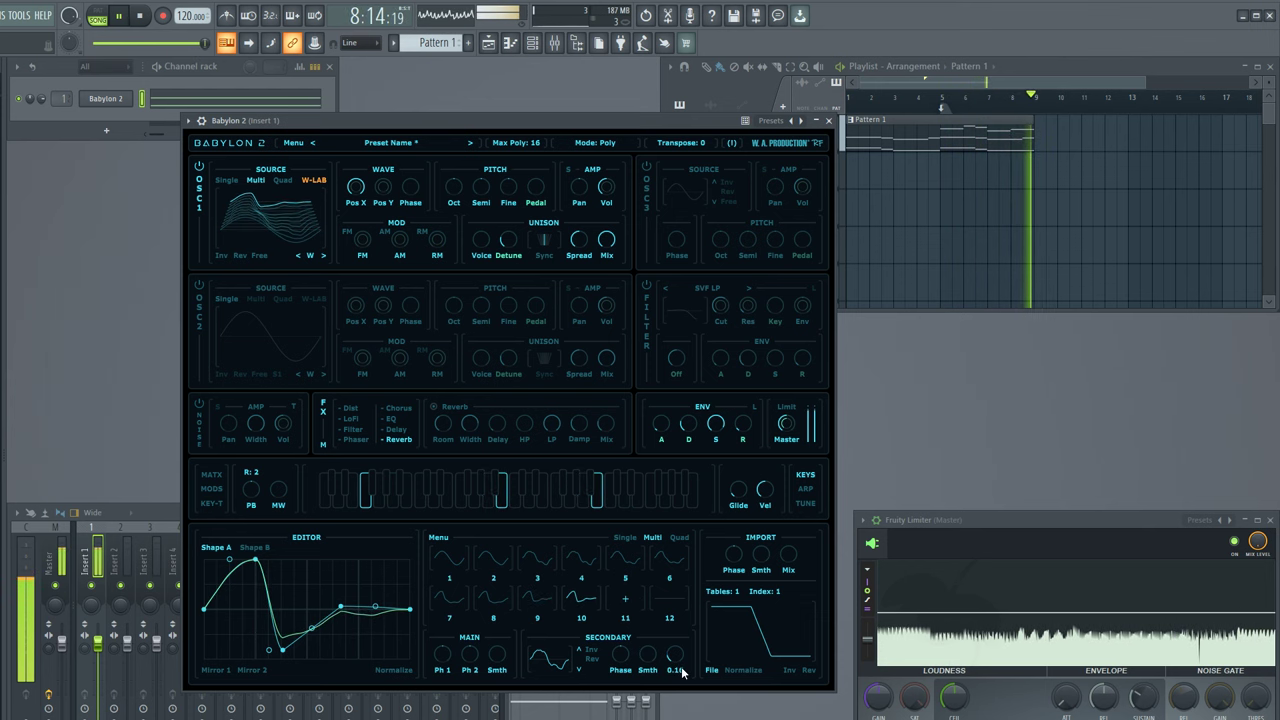
- Add frame 11 with the secondary mix turned fully down and Shape A's third curve point raised above the centre line and slightly earlier
{"action": "left_click", "coordinate": [625, 598]}
{"action": "left_click_drag", "start_coordinate": [675, 655], "coordinate": [686, 682]}
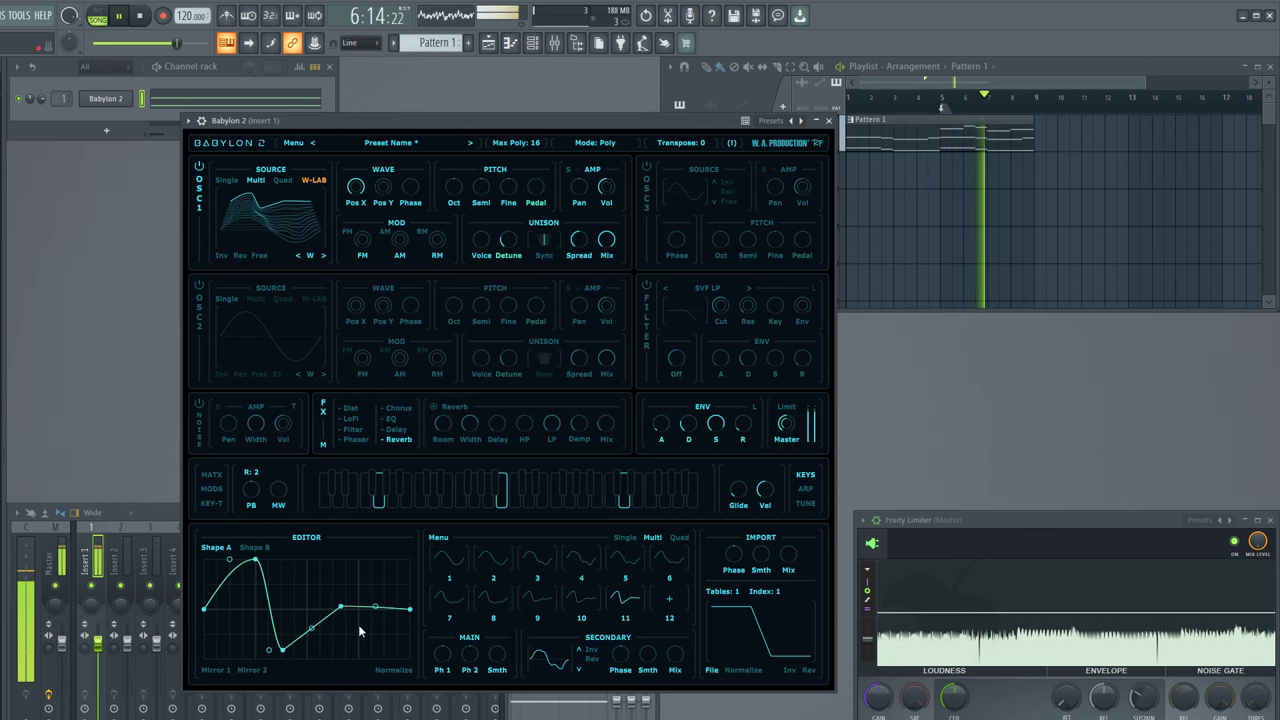
{"action": "mouse_move", "coordinate": [340, 607]}
{"action": "left_mouse_down"}
{"action": "mouse_move", "coordinate": [300, 603]}
{"action": "mouse_move", "coordinate": [331, 598]}
{"action": "left_mouse_up"}
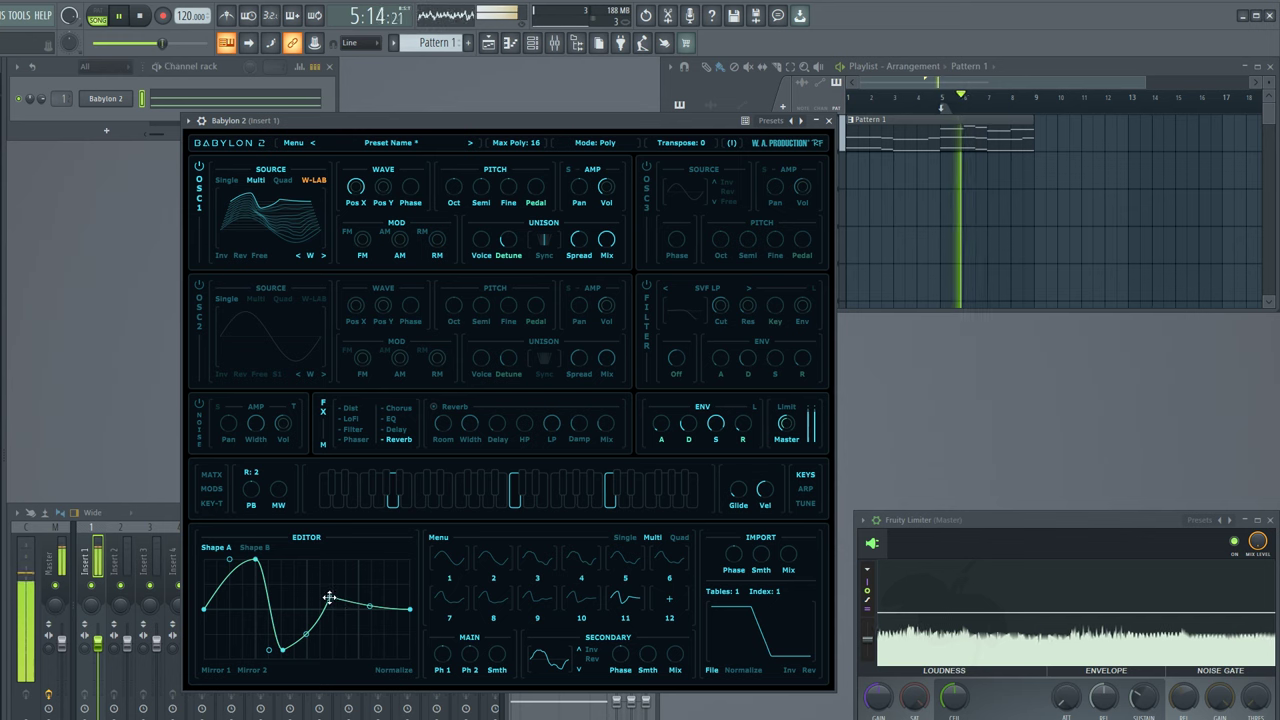
{"action": "left_click_drag", "start_coordinate": [329, 598], "coordinate": [330, 588]}
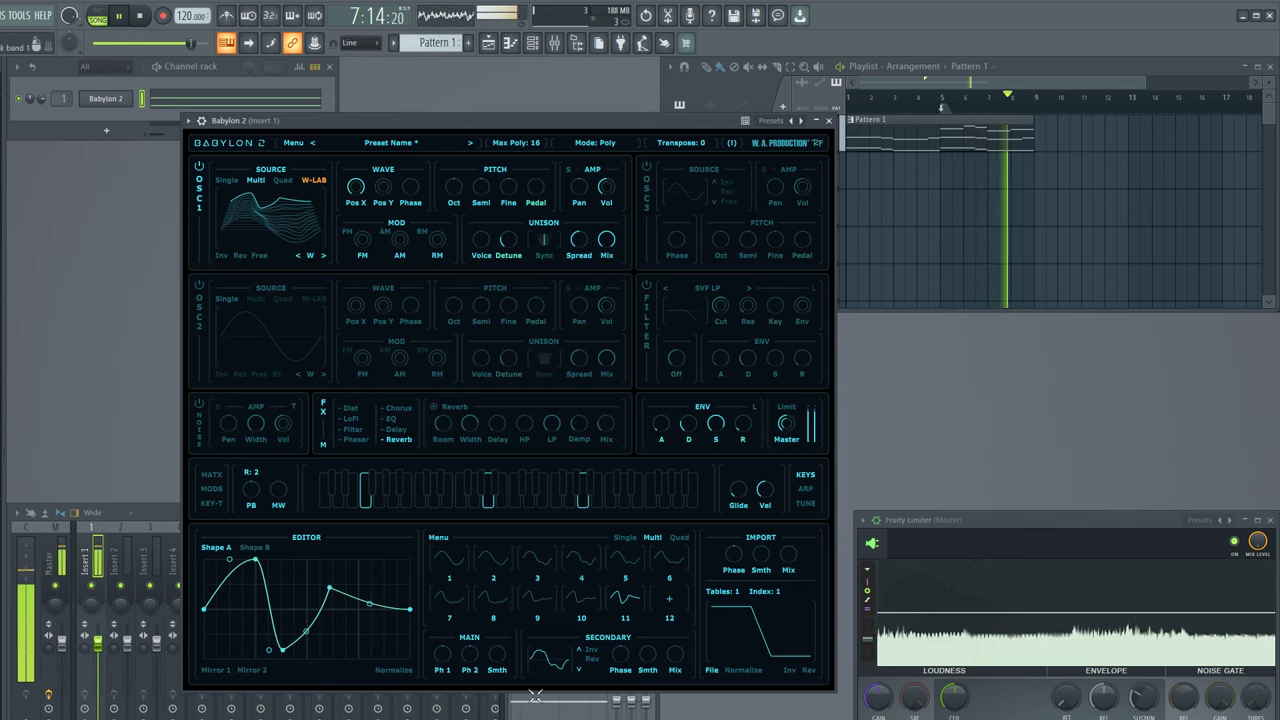
- Sweep OSC 1's wave Pos X down and back up to audition the wavetable frames
{"action": "left_click_drag", "start_coordinate": [358, 205], "coordinate": [386, 334]}
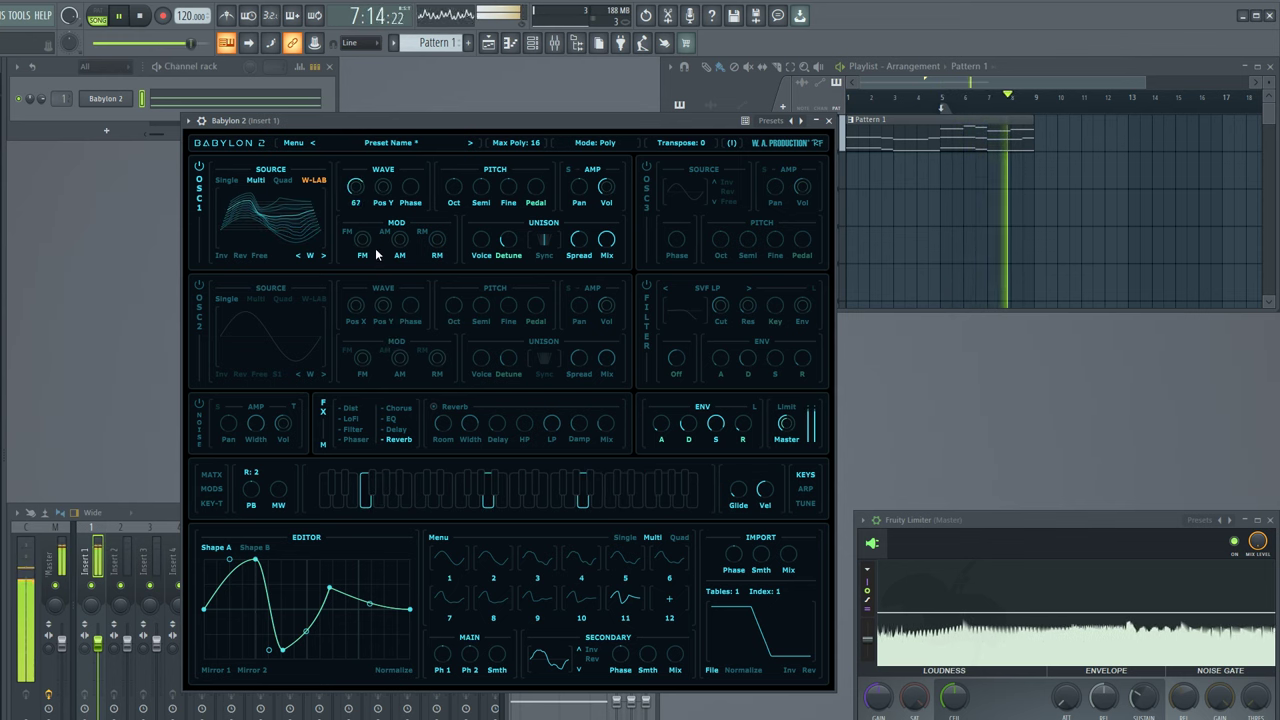
{"action": "left_click_drag", "start_coordinate": [376, 252], "coordinate": [368, 170]}
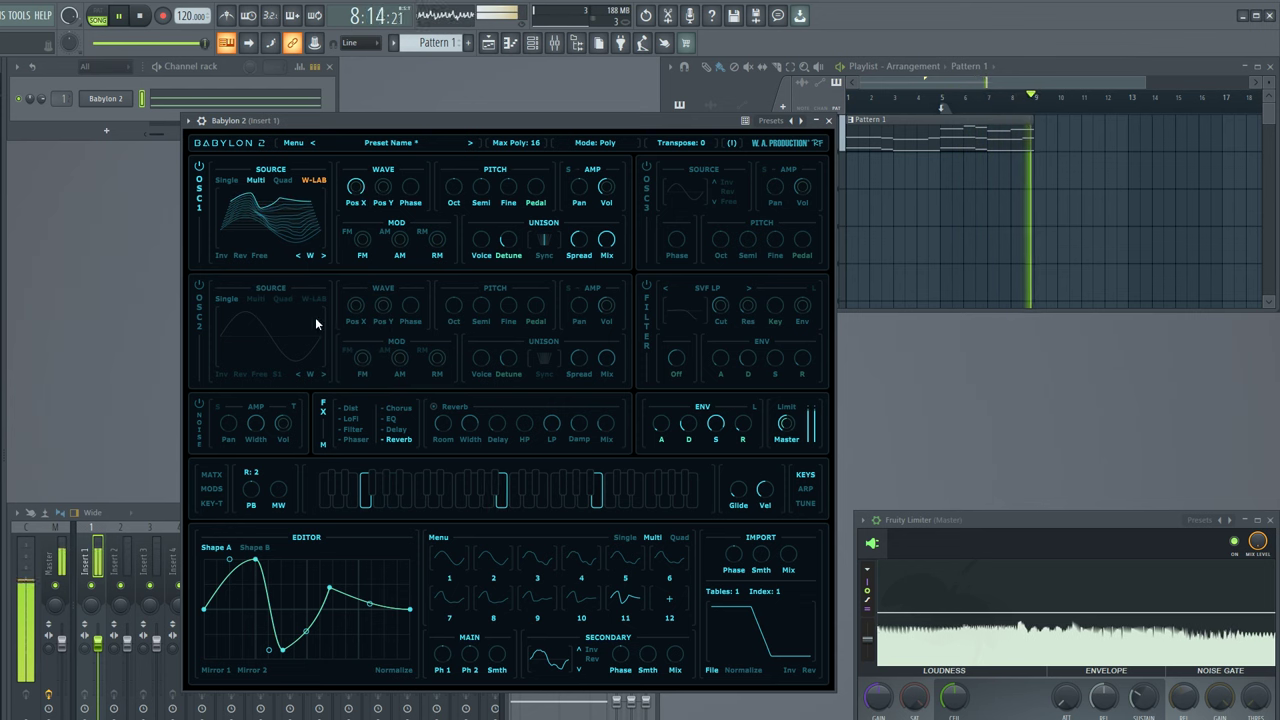
- Route MOD1 to OSC1 PosX in modulation matrix slot 5 with a positive amount
{"action": "left_click", "coordinate": [212, 475]}
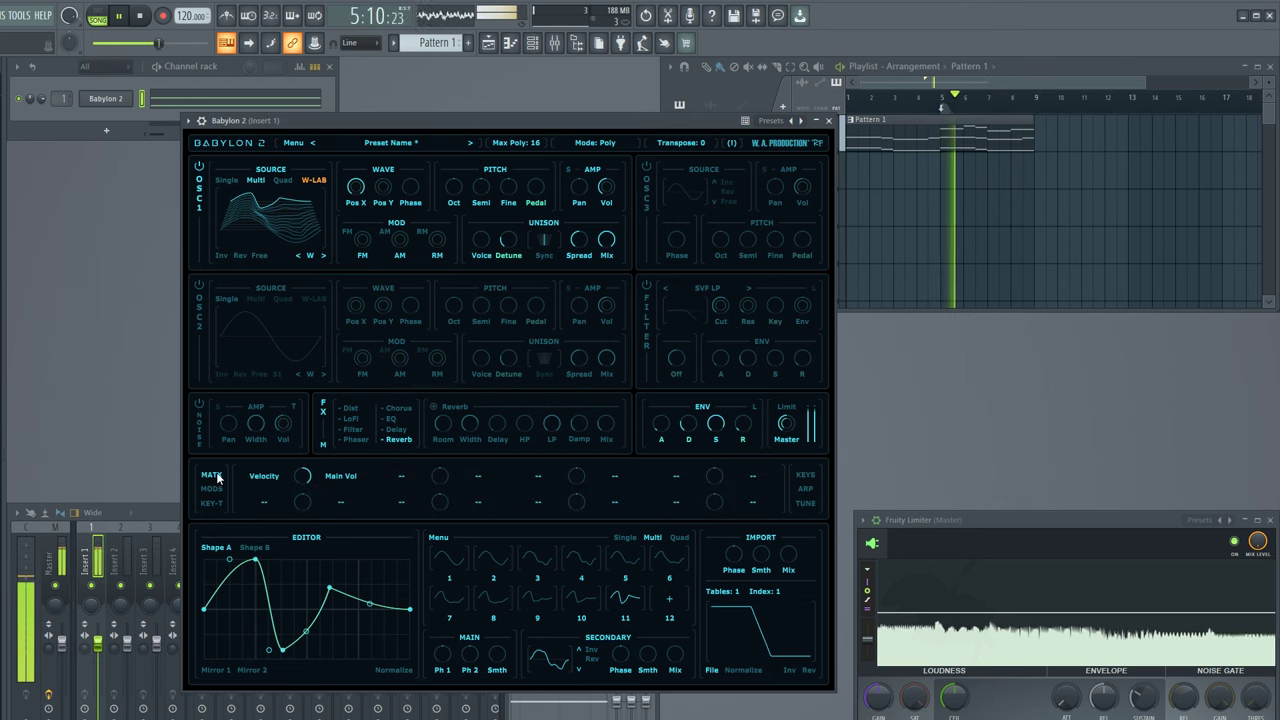
{"action": "left_click", "coordinate": [260, 504]}
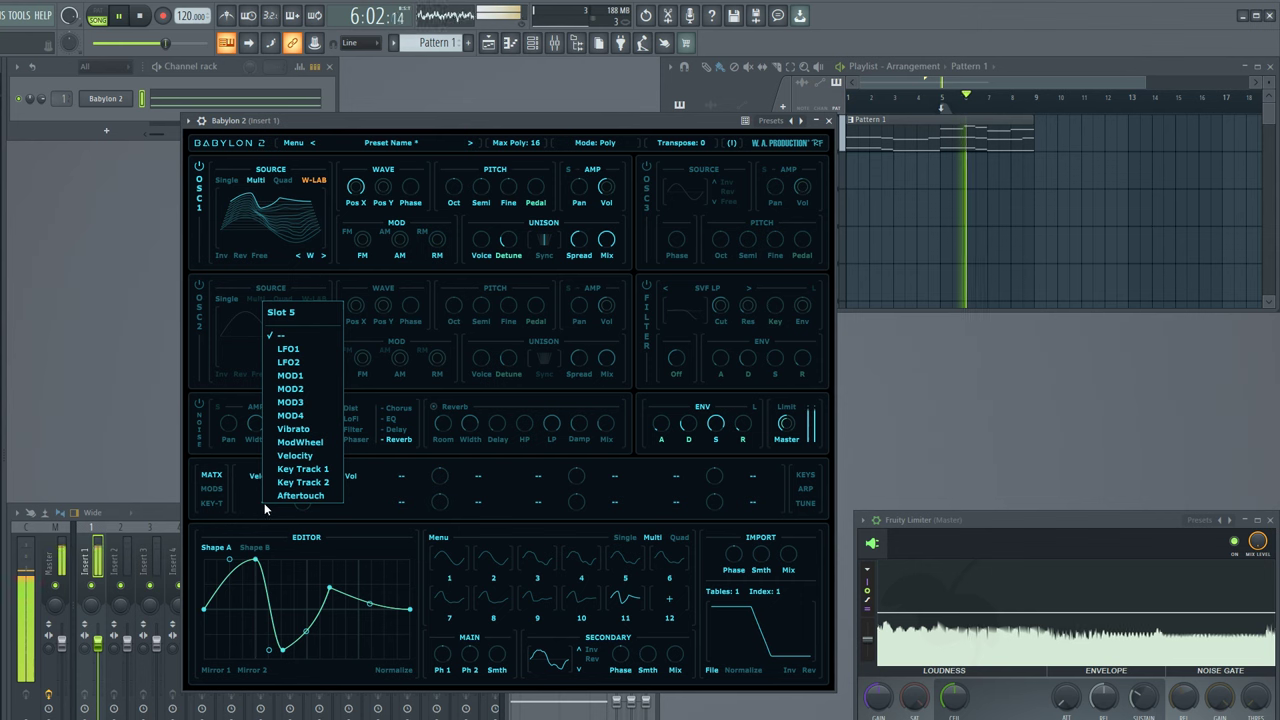
{"action": "left_click", "coordinate": [298, 381]}
{"action": "left_click", "coordinate": [334, 504]}
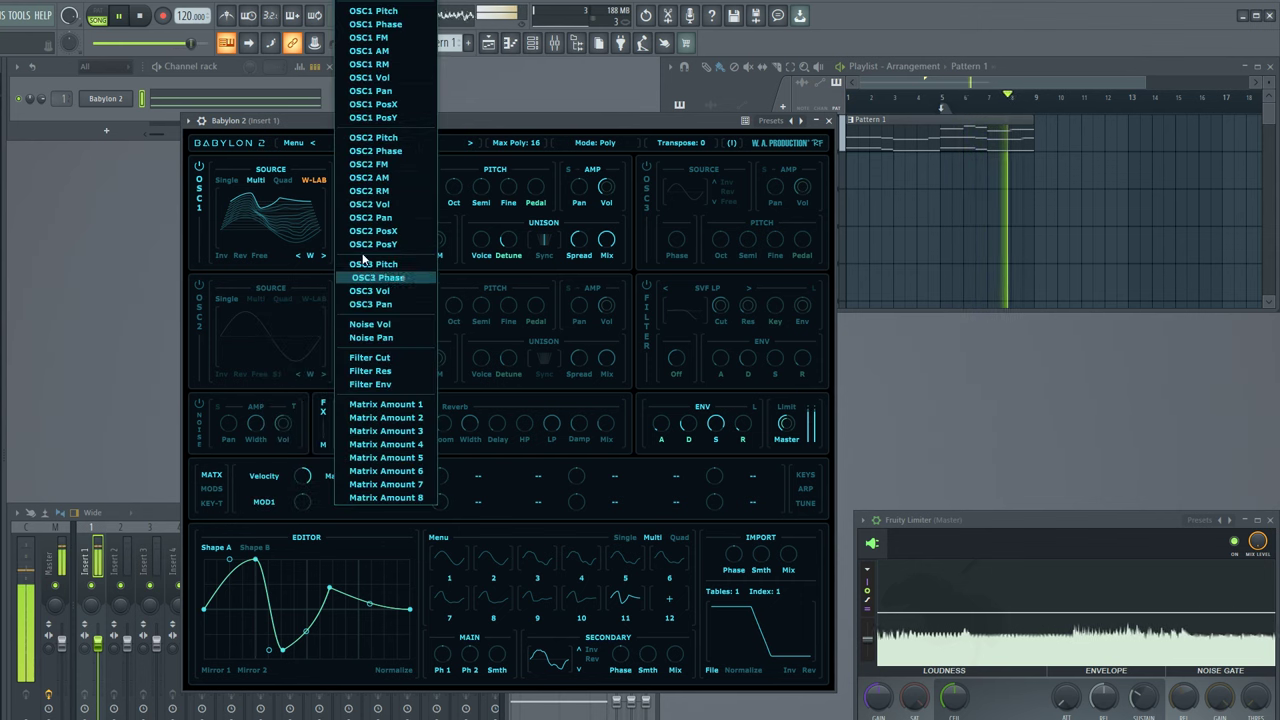
{"action": "left_click", "coordinate": [373, 104]}
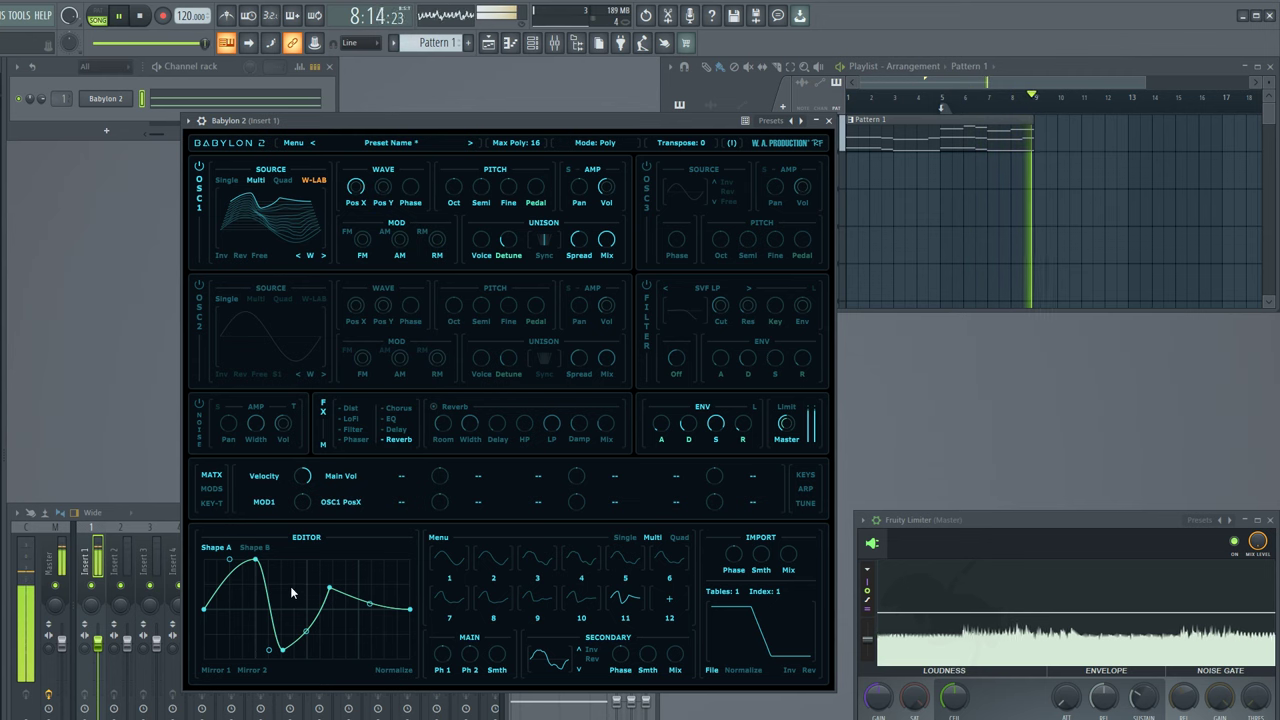
{"action": "left_click_drag", "start_coordinate": [303, 505], "coordinate": [302, 463]}
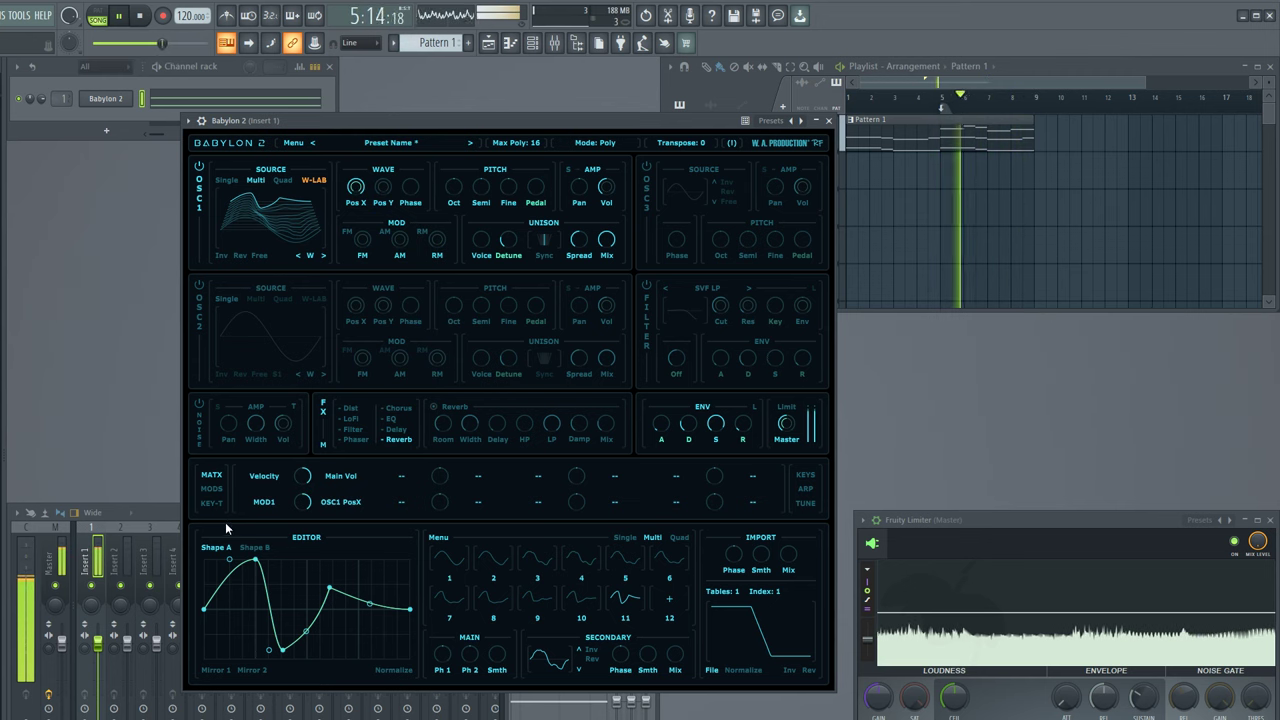
- Lengthen the attack of modulation ENV 1 and bend its attack curve slightly above linear
{"action": "left_click", "coordinate": [213, 489]}
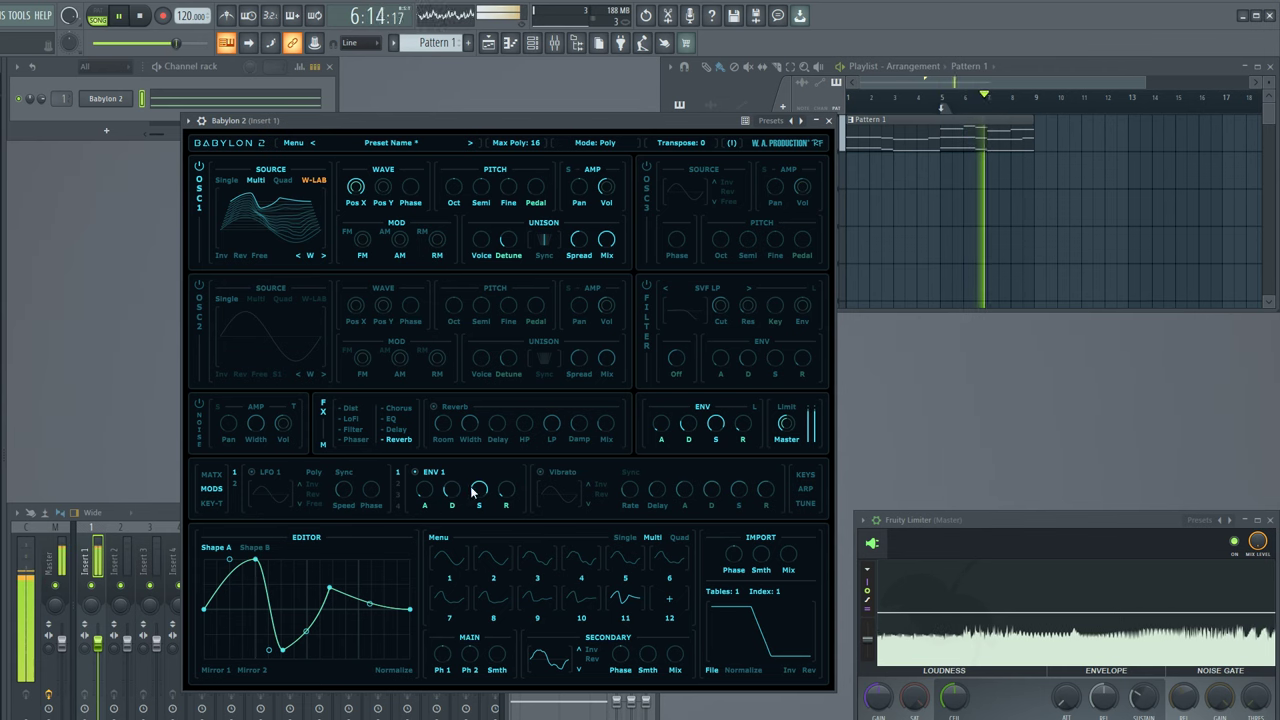
{"action": "left_click_drag", "start_coordinate": [423, 501], "coordinate": [428, 449]}
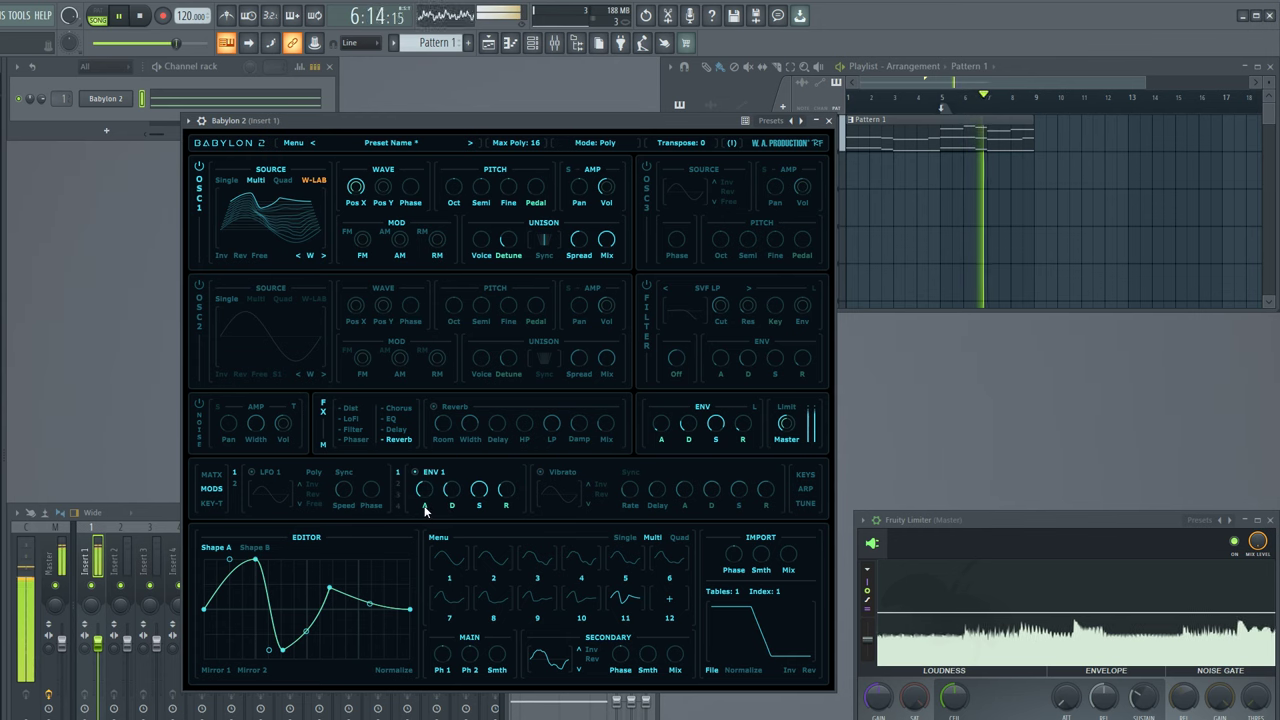
{"action": "left_click", "coordinate": [424, 508]}
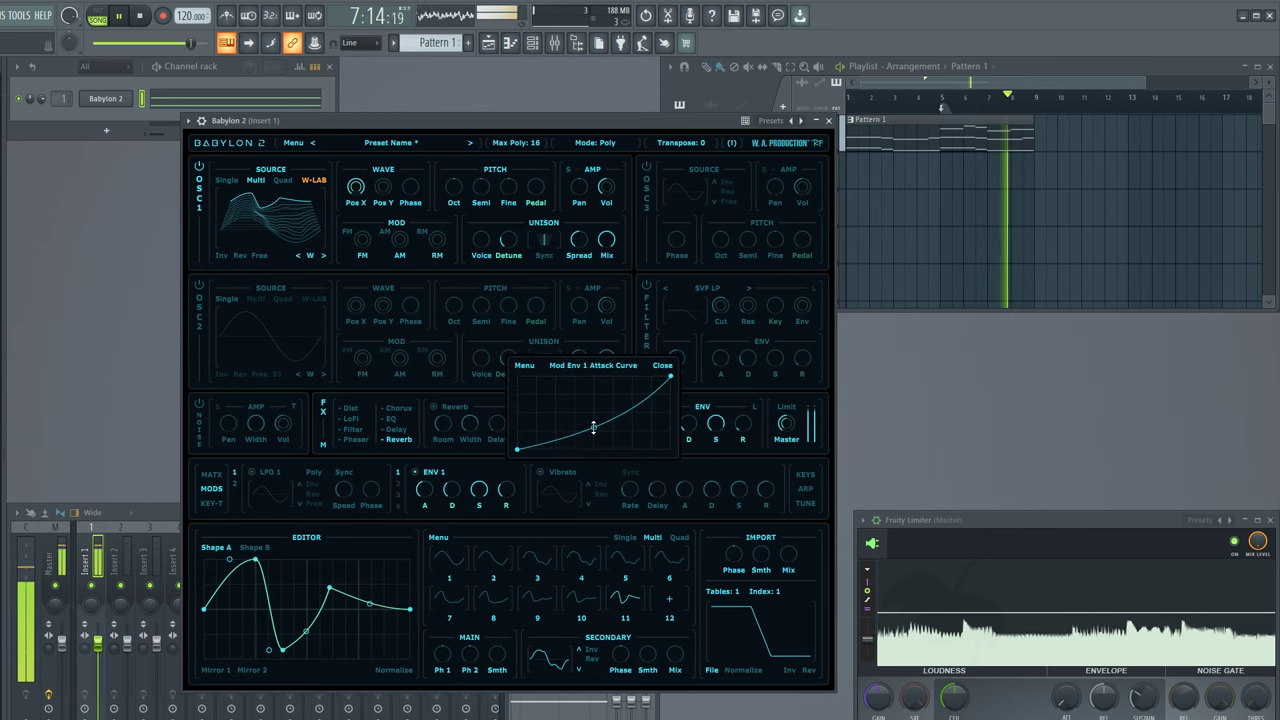
{"action": "left_click_drag", "start_coordinate": [593, 428], "coordinate": [593, 407]}
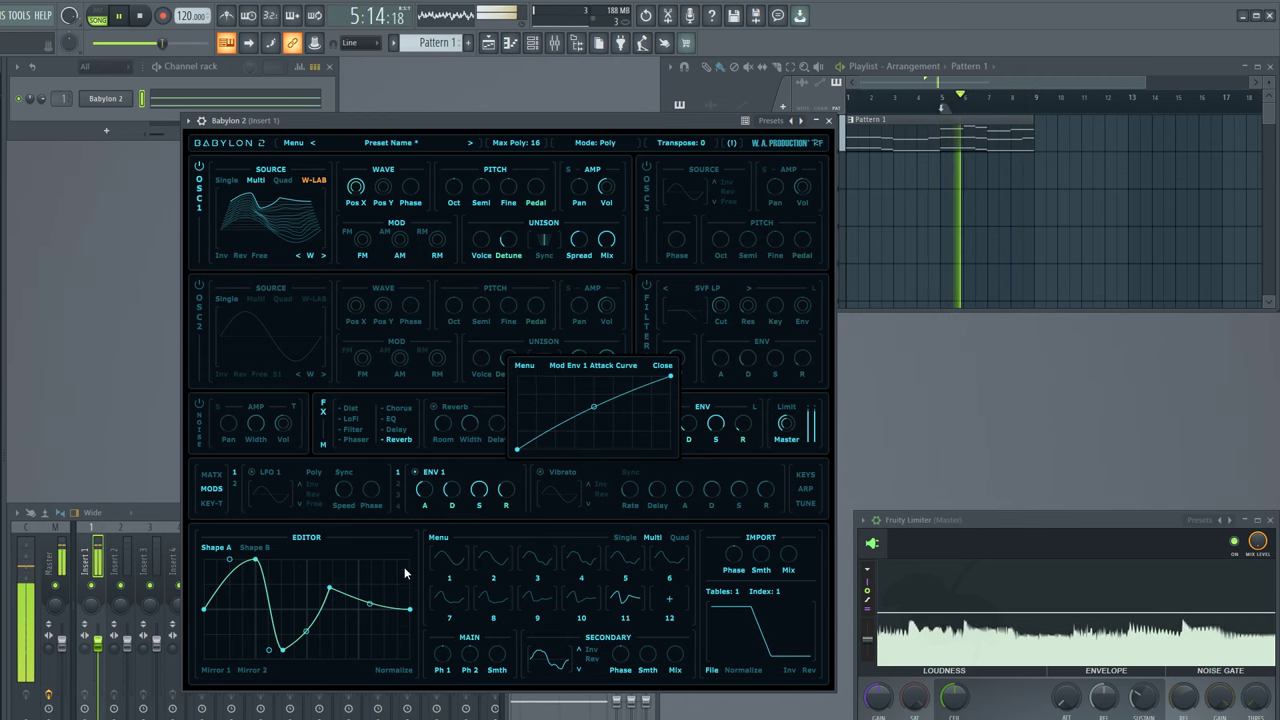
{"action": "left_click", "coordinate": [663, 365]}
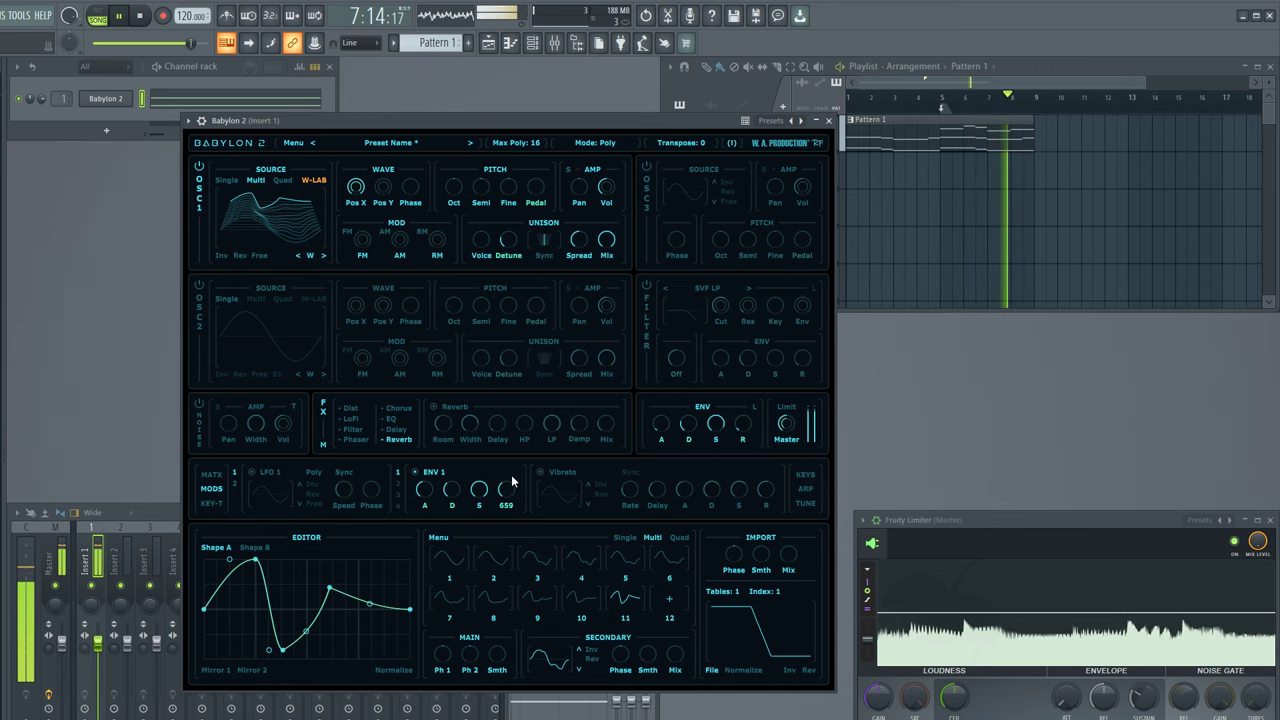
- Lower OSC 1's Pos X and raise it again to hear the envelope-modulated wavetable
{"action": "left_click_drag", "start_coordinate": [355, 189], "coordinate": [366, 262]}
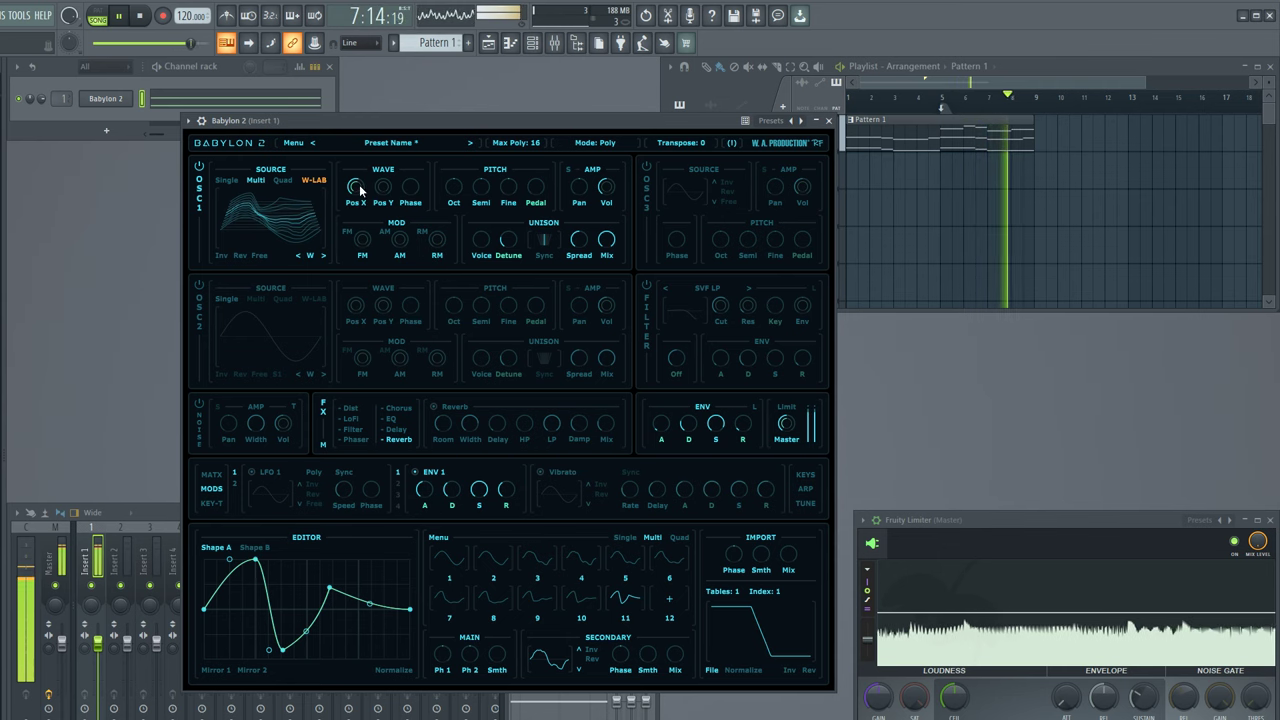
{"action": "left_click_drag", "start_coordinate": [360, 190], "coordinate": [366, 112]}
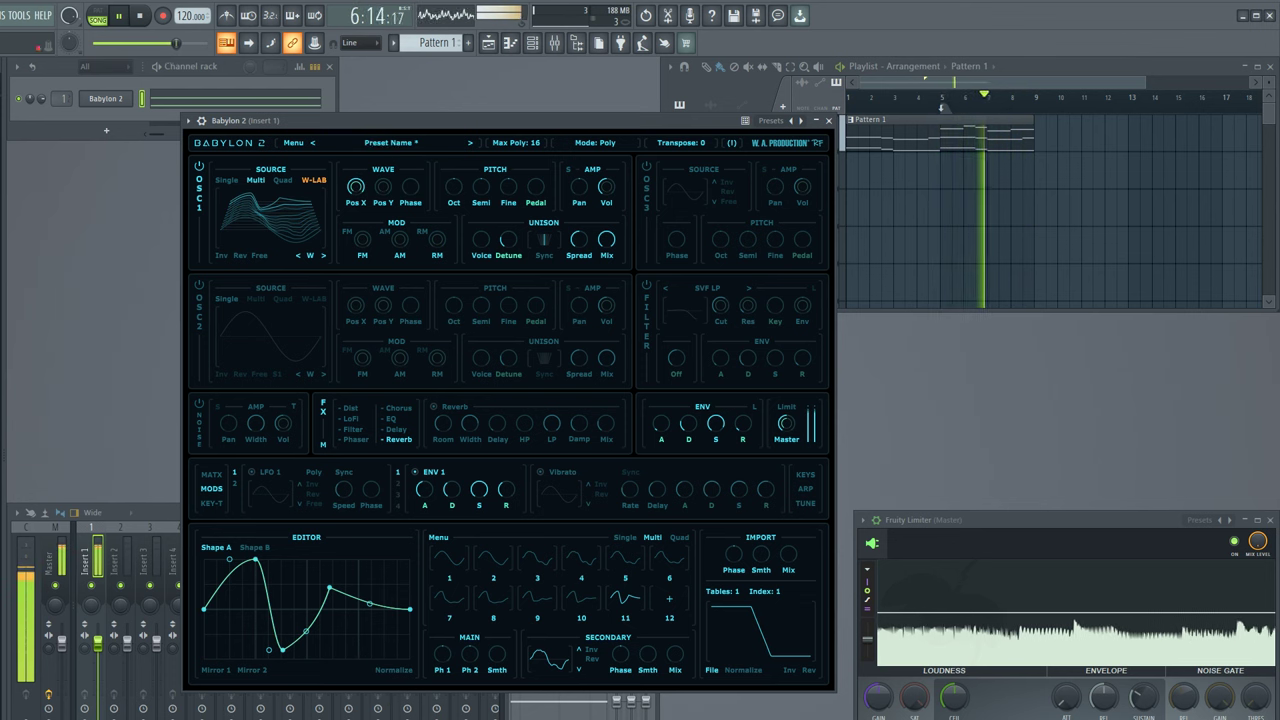
- Lower Shape B's end point to the centre line and set its curve type to Wave/Saw
{"action": "left_click", "coordinate": [266, 550]}
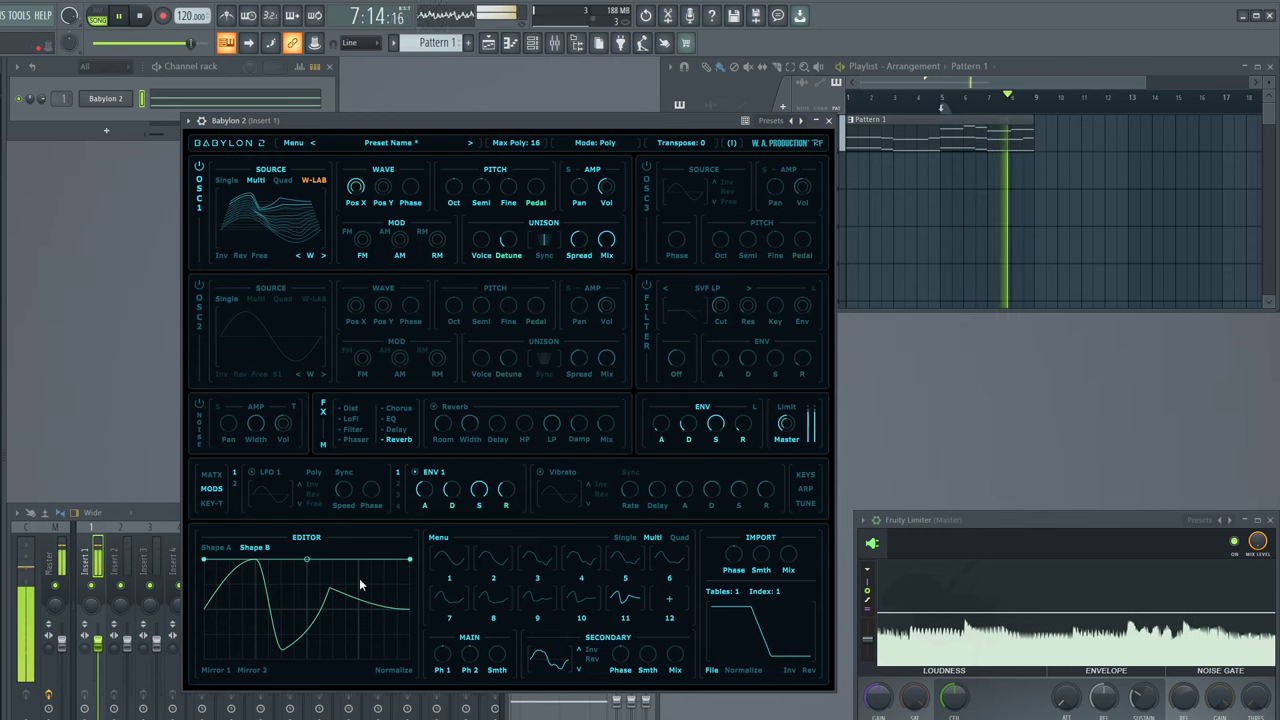
{"action": "left_click_drag", "start_coordinate": [413, 562], "coordinate": [419, 610]}
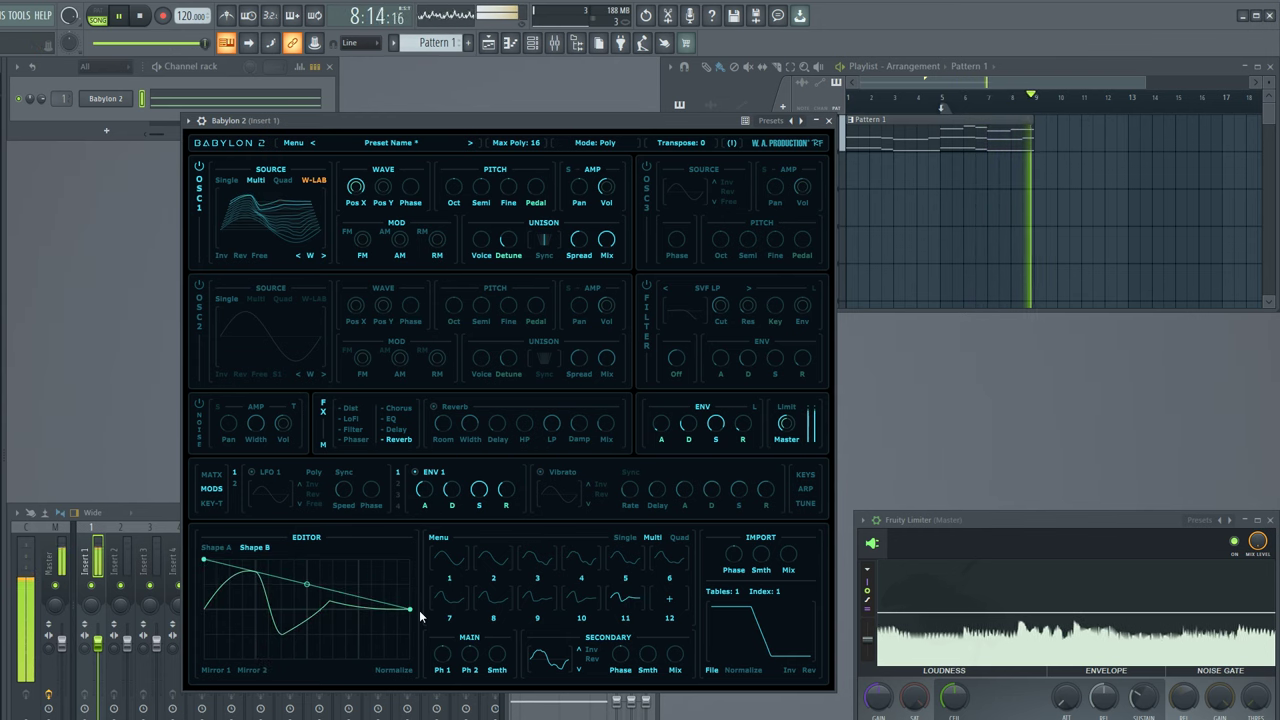
{"action": "right_click", "coordinate": [411, 611]}
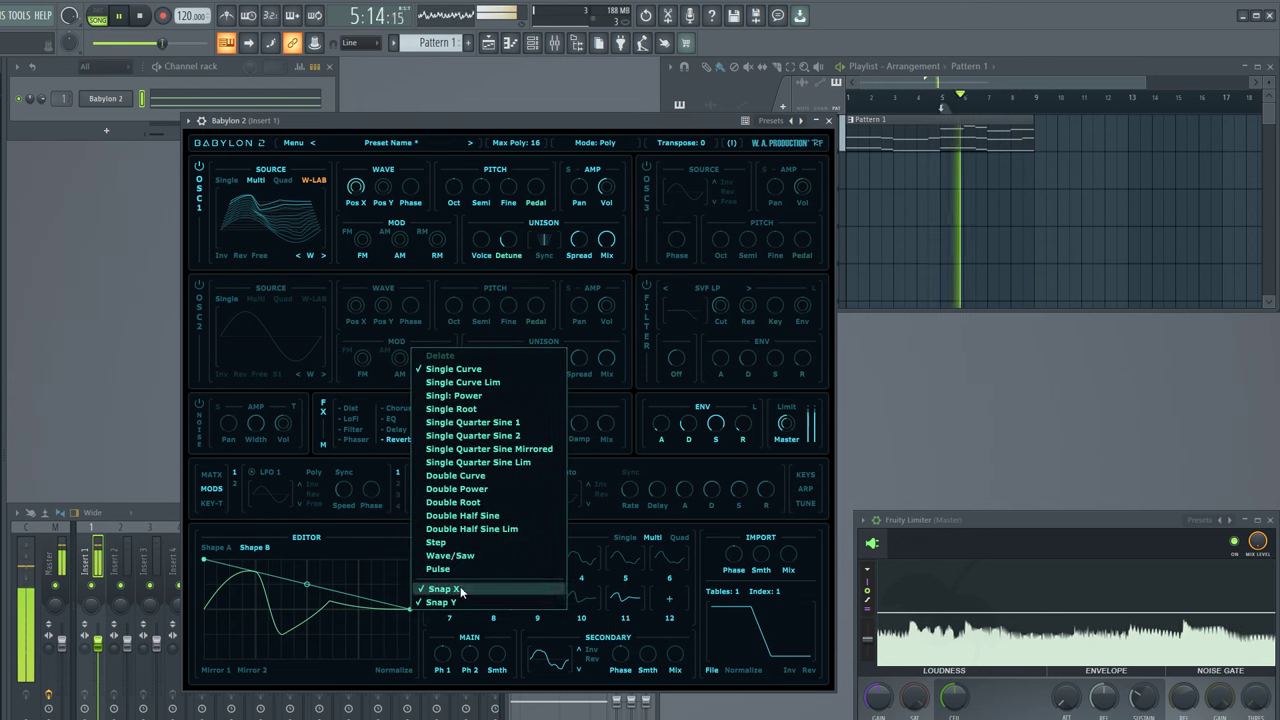
{"action": "left_click", "coordinate": [463, 555]}
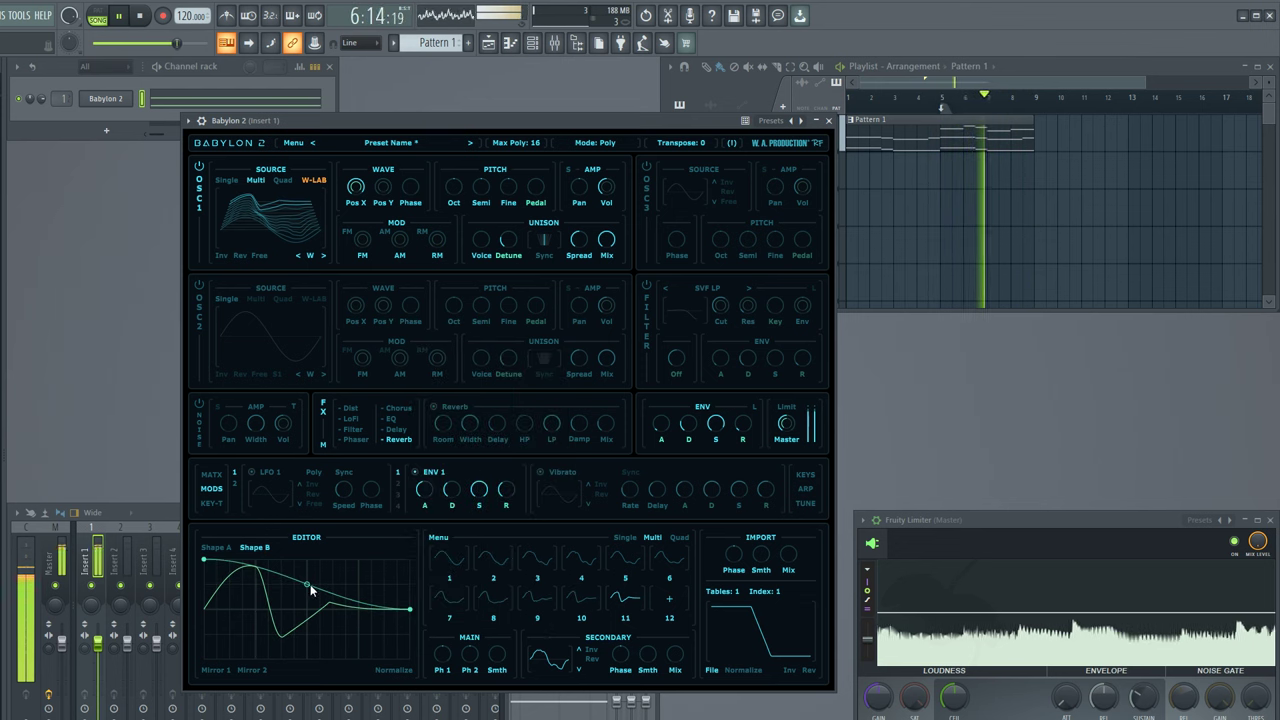
- Increase Shape B's wave cycles, confine them to the second half with an added midpoint at full height, and lower the end point to the minimum
{"action": "left_click_drag", "start_coordinate": [310, 584], "coordinate": [307, 559]}
{"action": "double_click", "coordinate": [288, 572]}
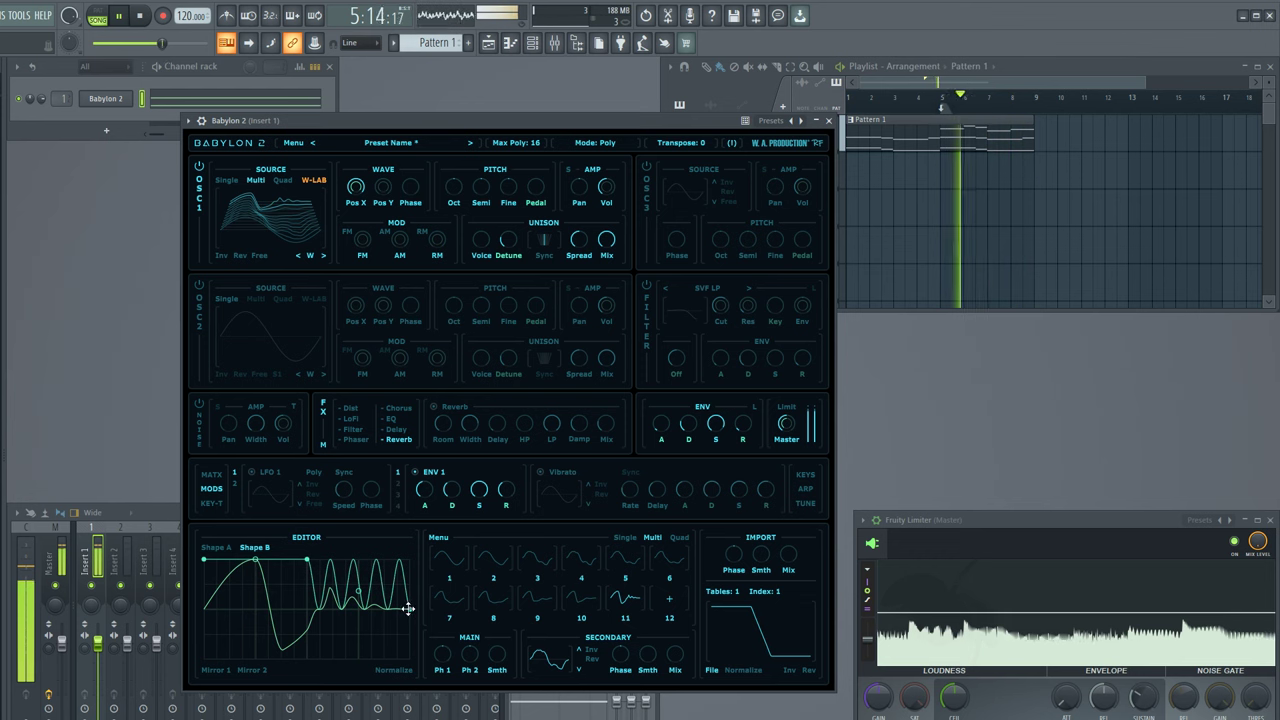
{"action": "left_click_drag", "start_coordinate": [408, 608], "coordinate": [410, 660]}
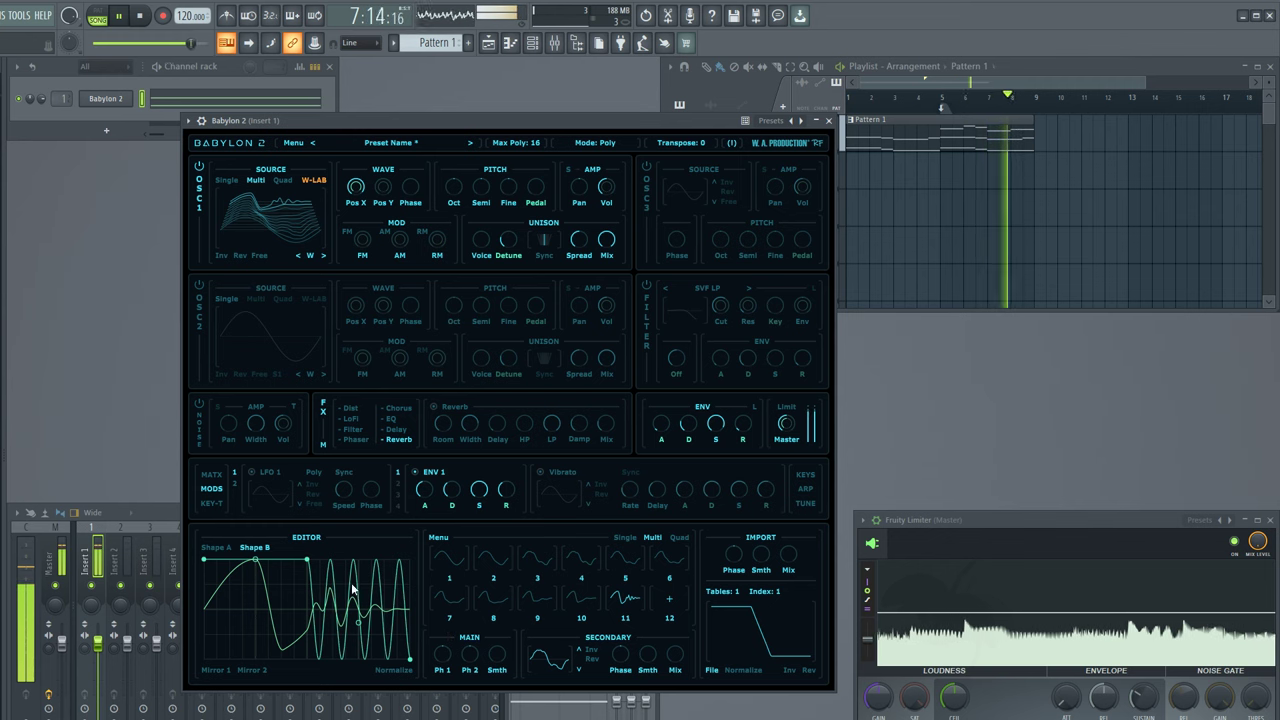
- Copy Shape B from frame 11 and paste it into frame 10
{"action": "left_click", "coordinate": [440, 538]}
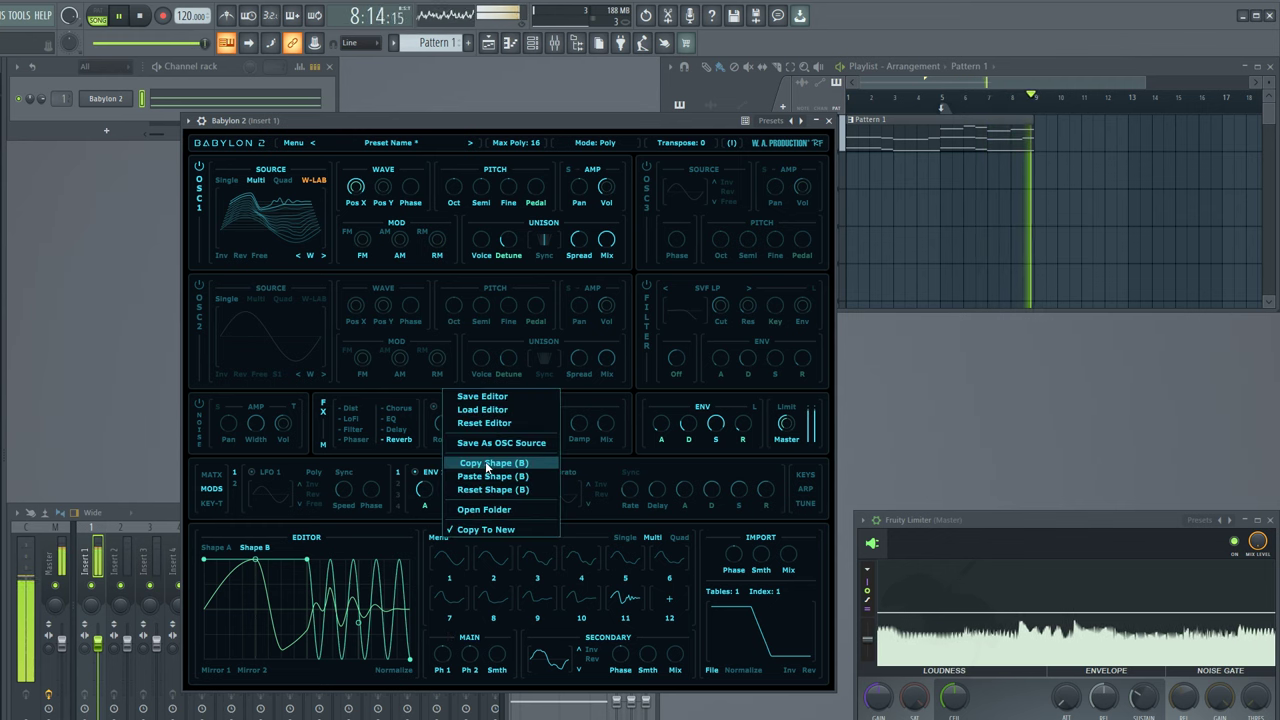
{"action": "left_click", "coordinate": [486, 466]}
{"action": "left_click", "coordinate": [581, 600]}
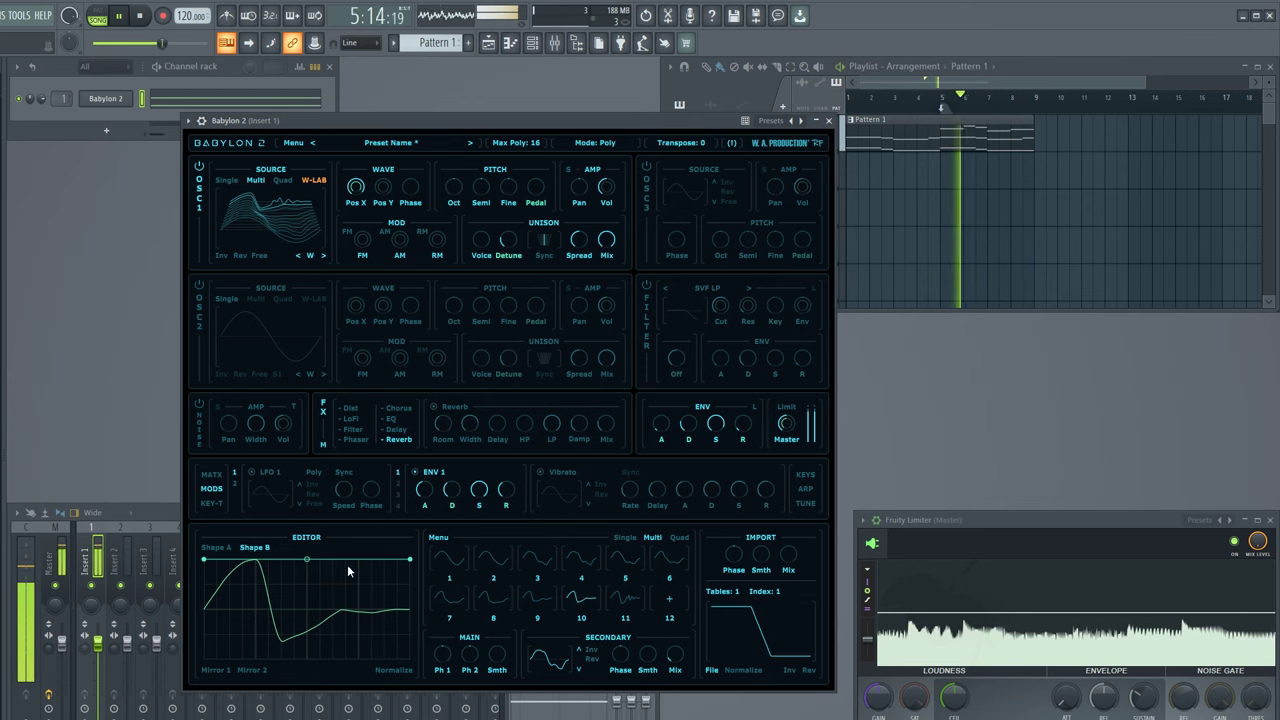
{"action": "left_click", "coordinate": [436, 543]}
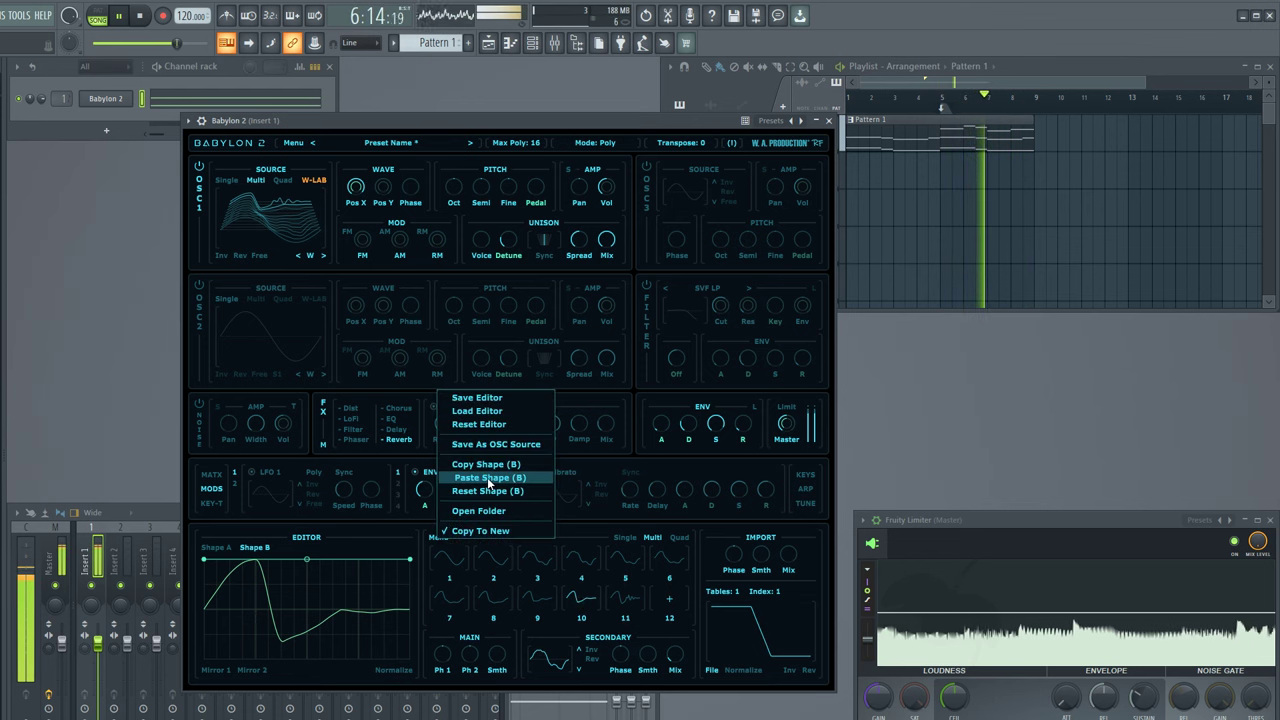
{"action": "left_click", "coordinate": [488, 481]}
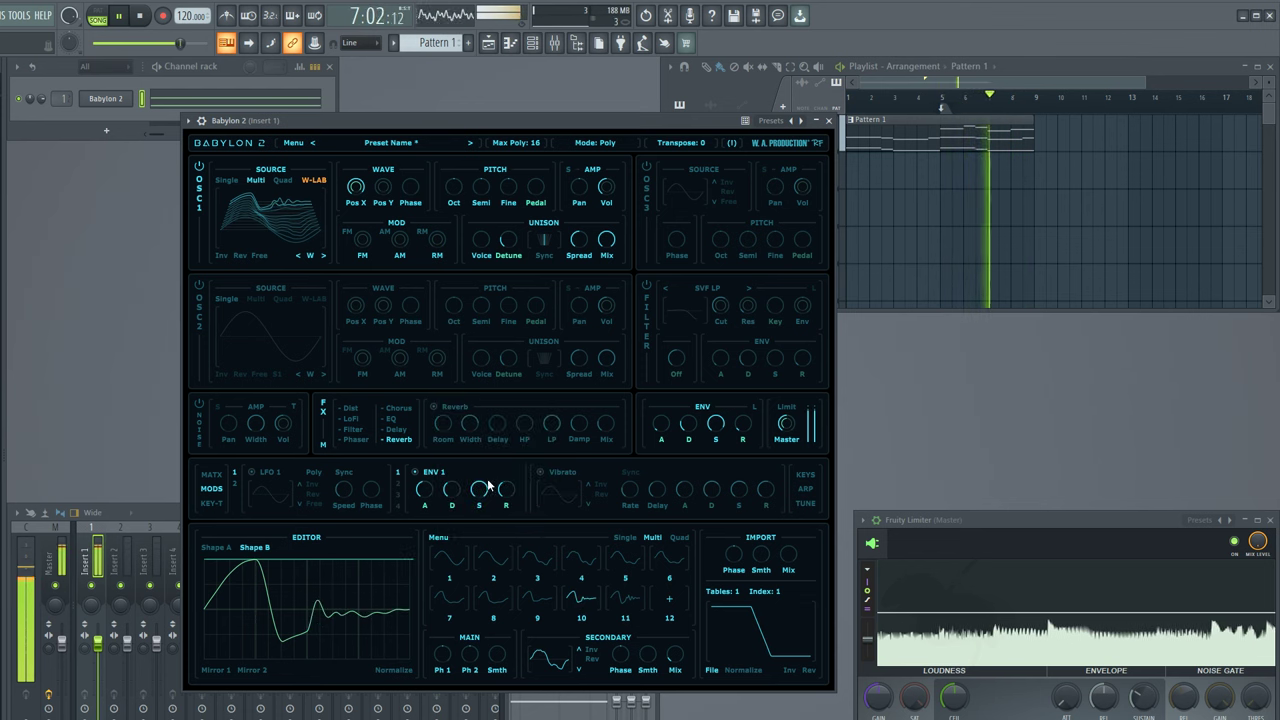
- Paste the copied Shape B into frame 9 and switch the editor to Shape A
{"action": "left_click", "coordinate": [540, 600]}
{"action": "left_click", "coordinate": [437, 537]}
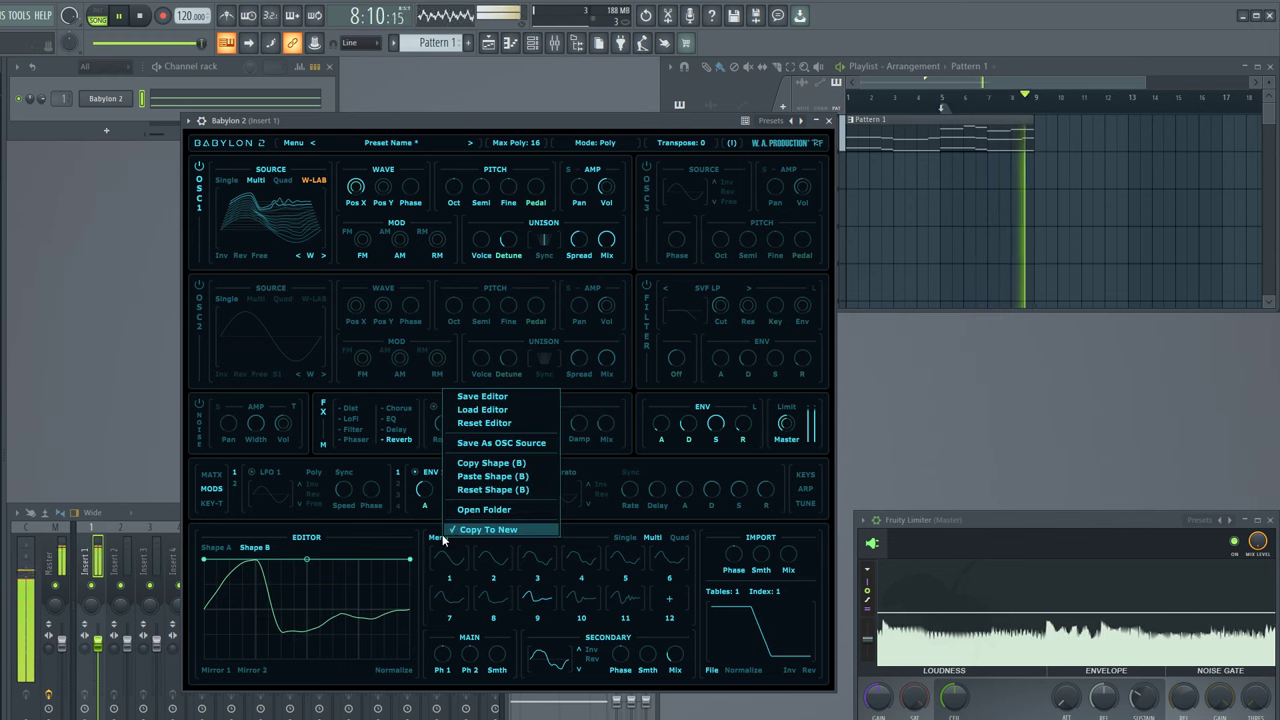
{"action": "left_click", "coordinate": [492, 477]}
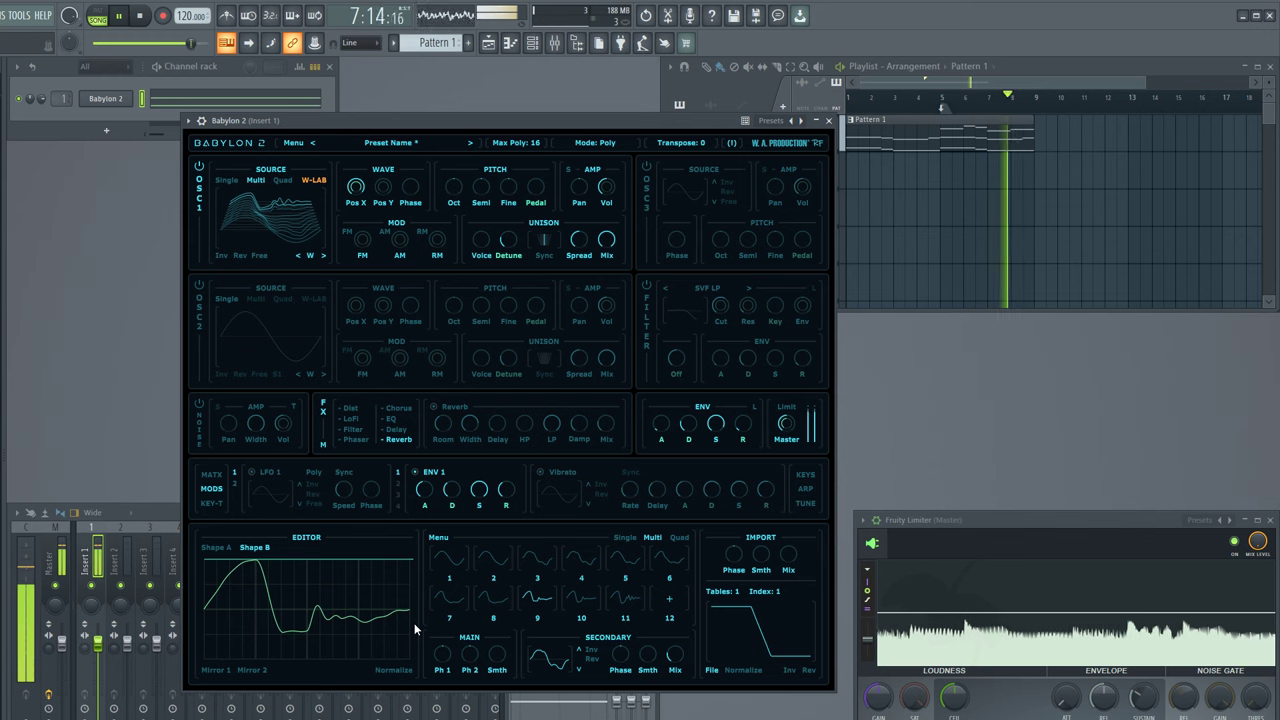
{"action": "left_click", "coordinate": [216, 547]}
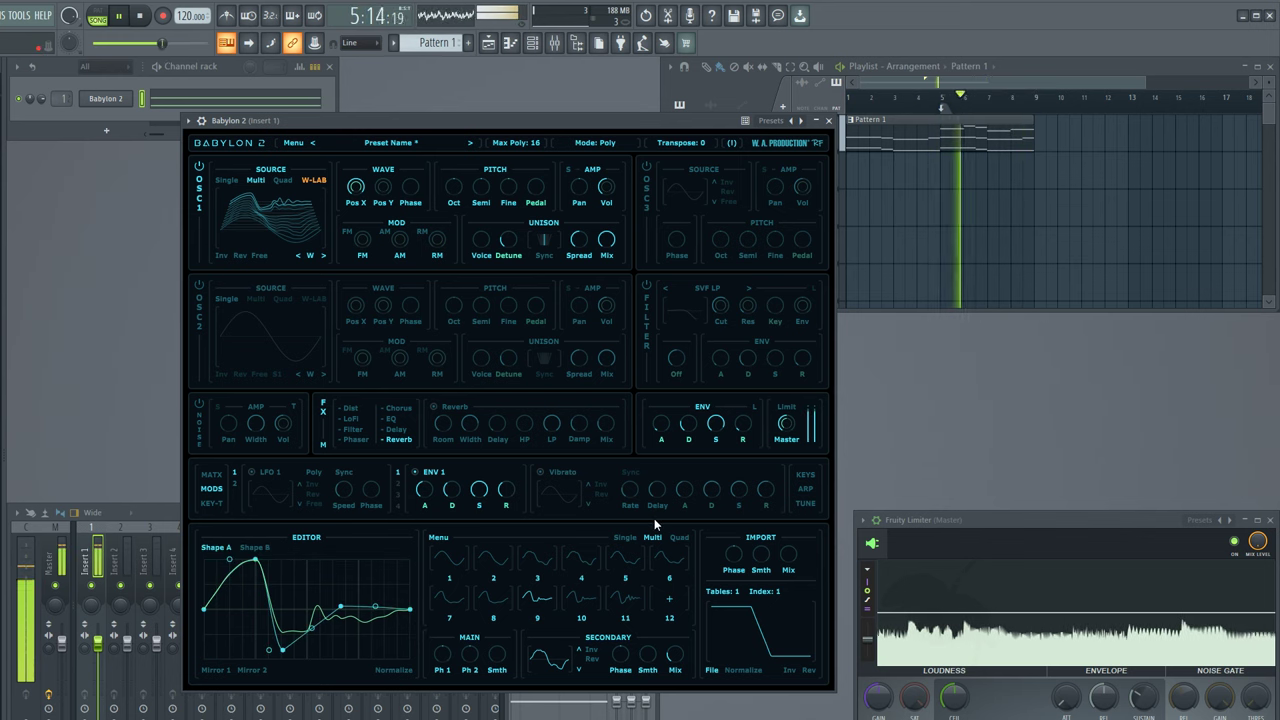
- Add a matrix routing from Key Track 1 to OSC1 PosX
{"action": "left_click", "coordinate": [209, 504]}
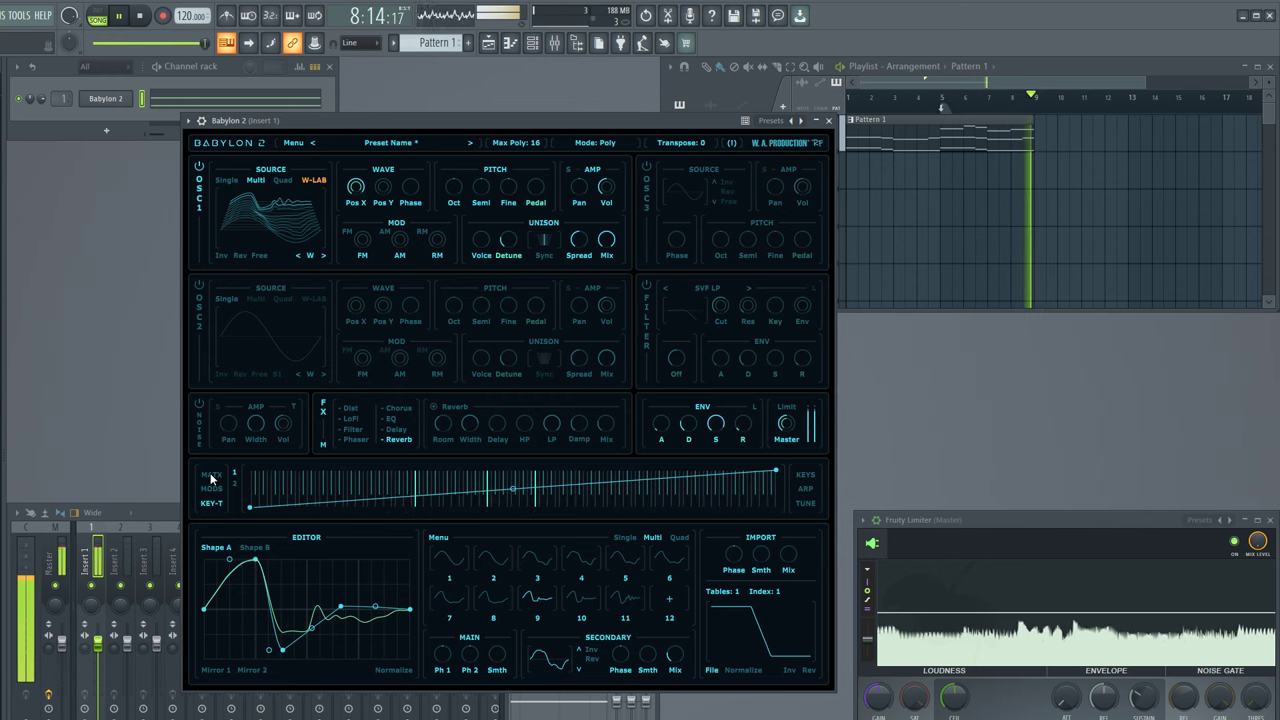
{"action": "left_click", "coordinate": [211, 476]}
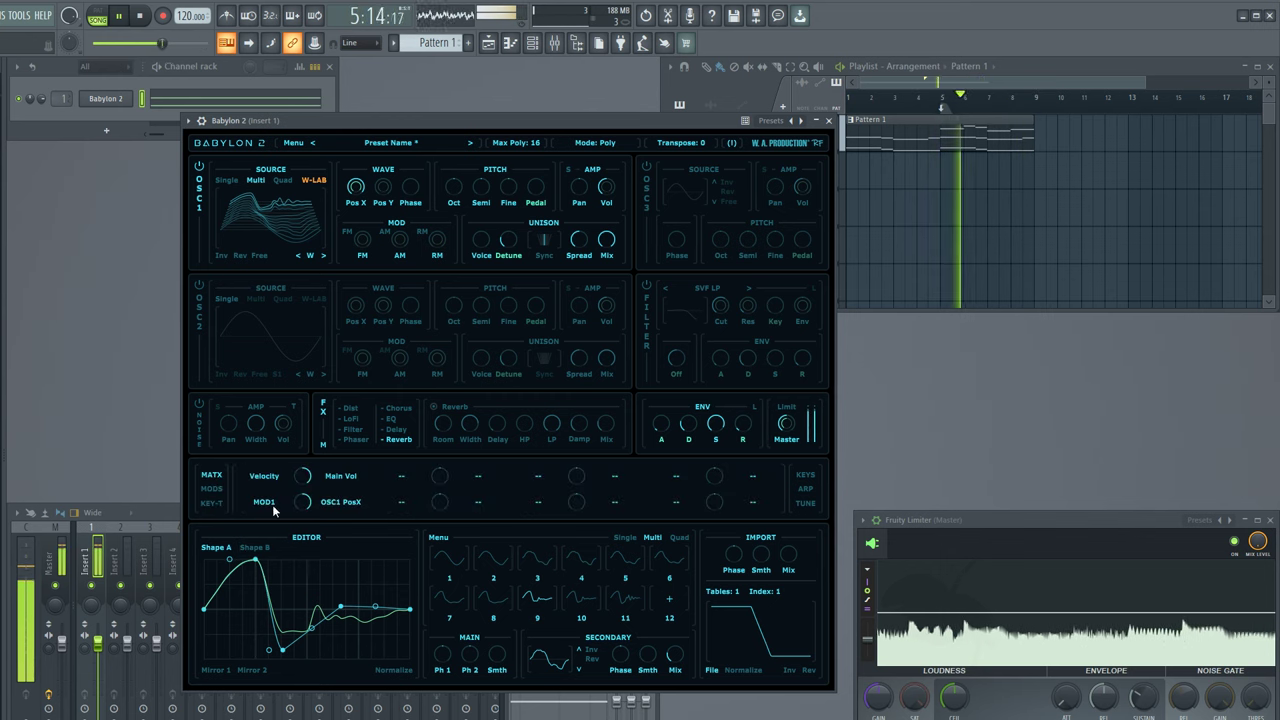
{"action": "left_click", "coordinate": [402, 476]}
{"action": "left_click", "coordinate": [453, 442]}
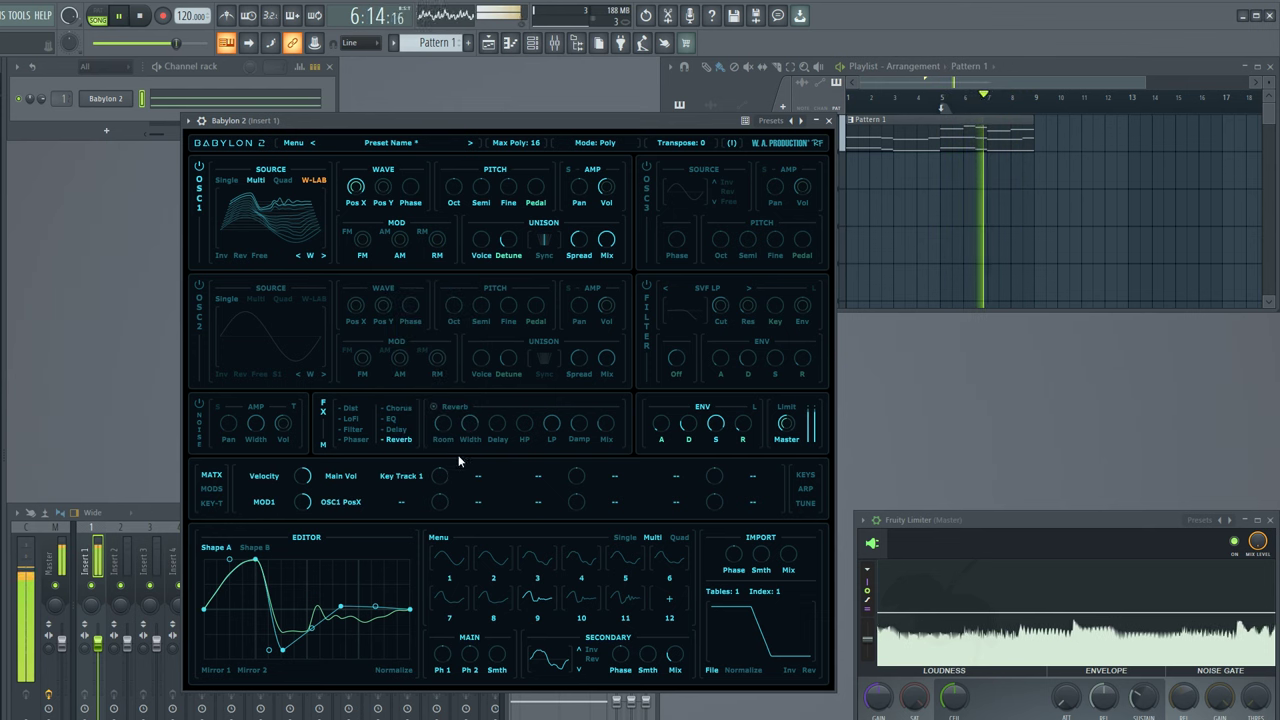
{"action": "left_click", "coordinate": [477, 476]}
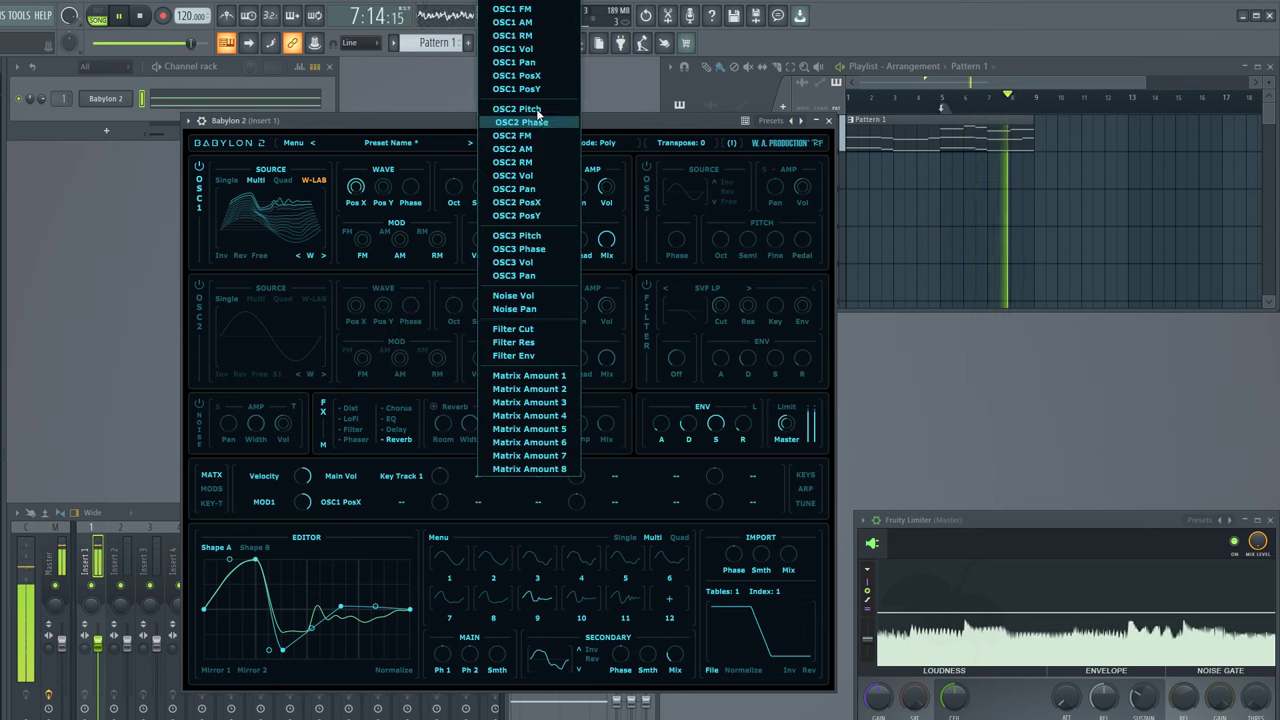
{"action": "left_click", "coordinate": [545, 76]}
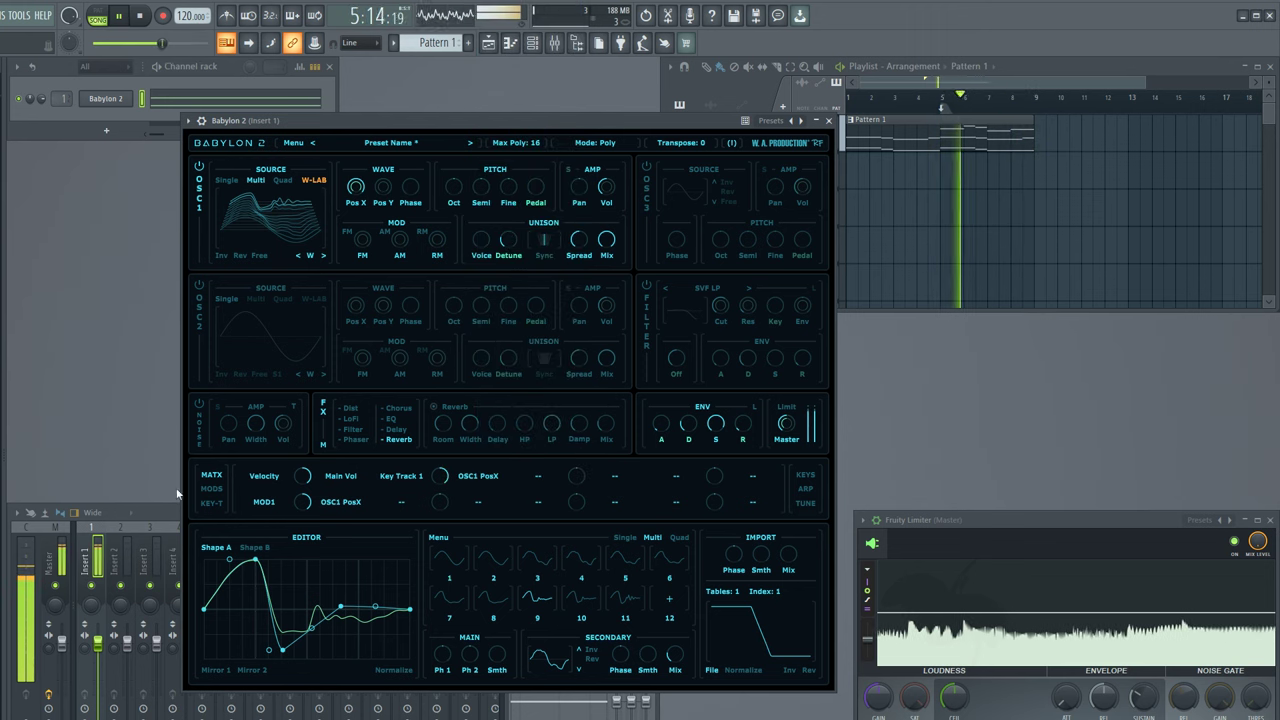
- Invert the Key Track 1 curve by raising its start point to maximum and lowering its end point to minimum
{"action": "left_click", "coordinate": [210, 504]}
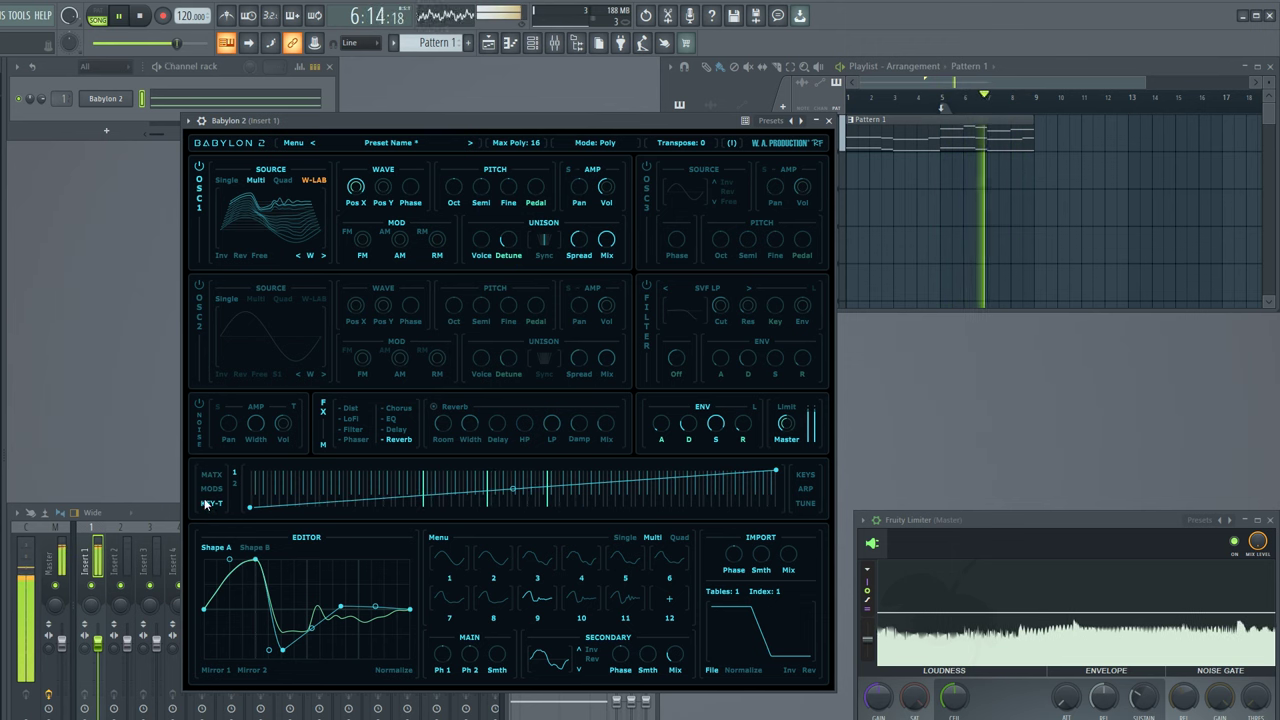
{"action": "left_click_drag", "start_coordinate": [249, 509], "coordinate": [249, 470]}
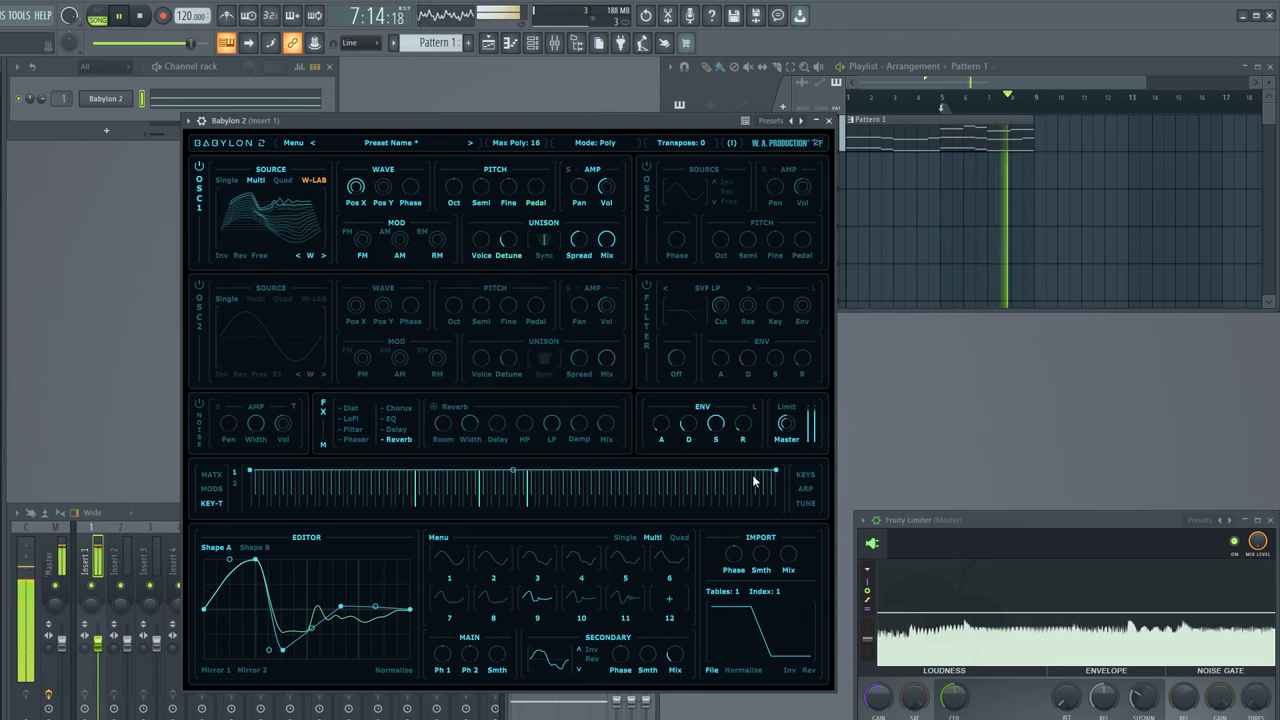
{"action": "left_click_drag", "start_coordinate": [775, 470], "coordinate": [776, 507]}
- Shape Key Track 1 with two added points to stay full on low keys, curve down mid-keyboard and stay at minimum above, and reopen the matrix
{"action": "double_click", "coordinate": [557, 503]}
{"action": "left_click_drag", "start_coordinate": [557, 503], "coordinate": [554, 507]}
{"action": "left_click_drag", "start_coordinate": [410, 487], "coordinate": [410, 470]}
{"action": "left_click_drag", "start_coordinate": [487, 494], "coordinate": [525, 548]}
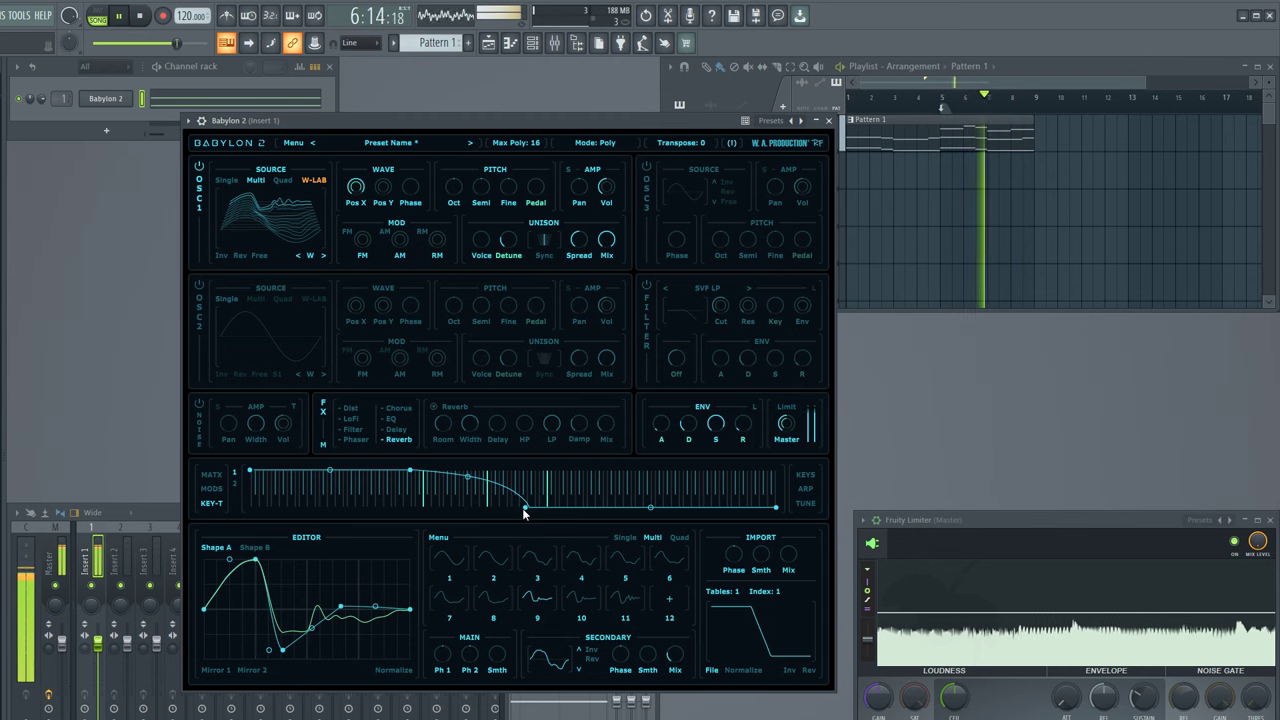
{"action": "left_click_drag", "start_coordinate": [466, 476], "coordinate": [467, 472]}
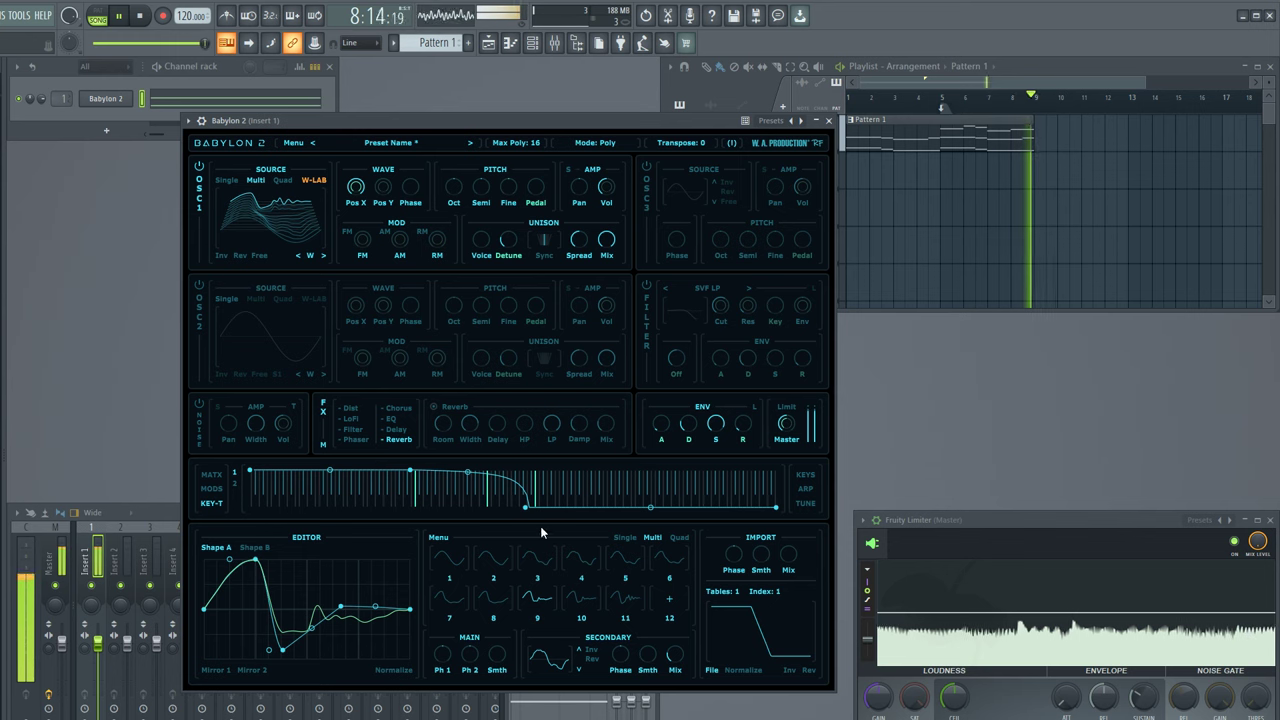
{"action": "left_click", "coordinate": [213, 490]}
{"action": "left_click", "coordinate": [212, 476]}
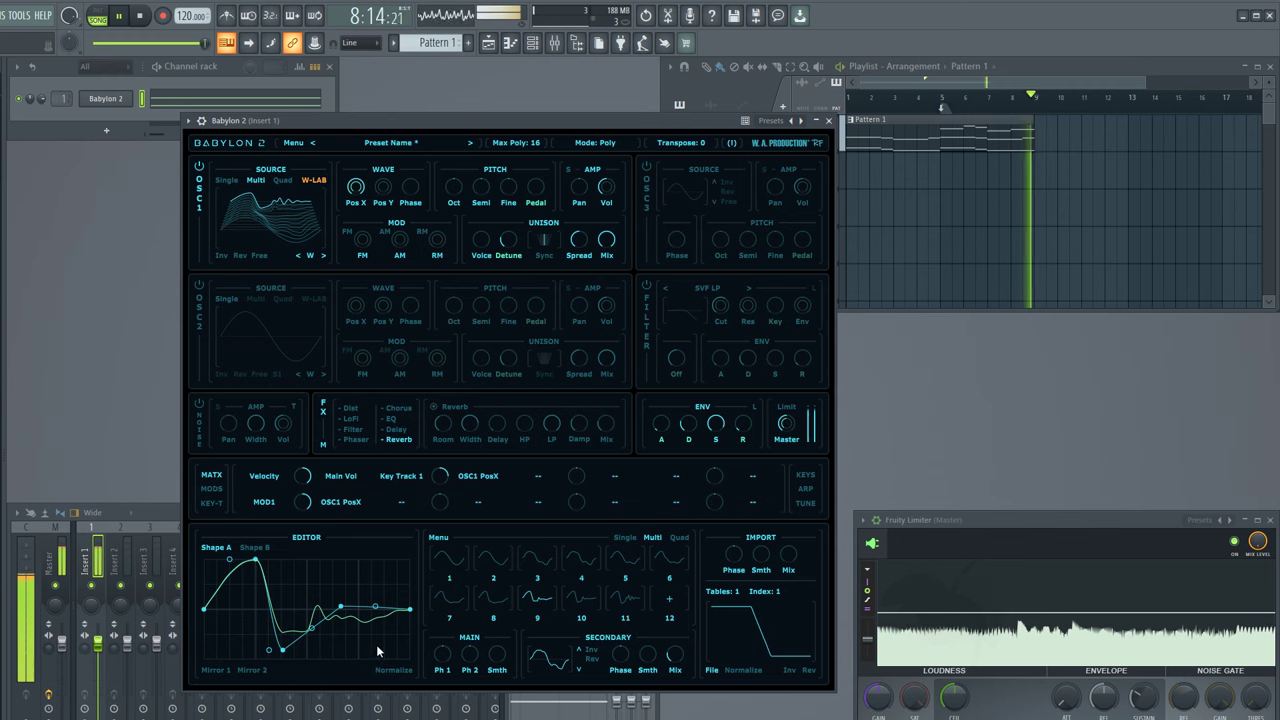
- Enable the SVF LP filter, raise its envelope release and set sustain to 75, lower the cutoff and increase the envelope amount
{"action": "left_click", "coordinate": [646, 287]}
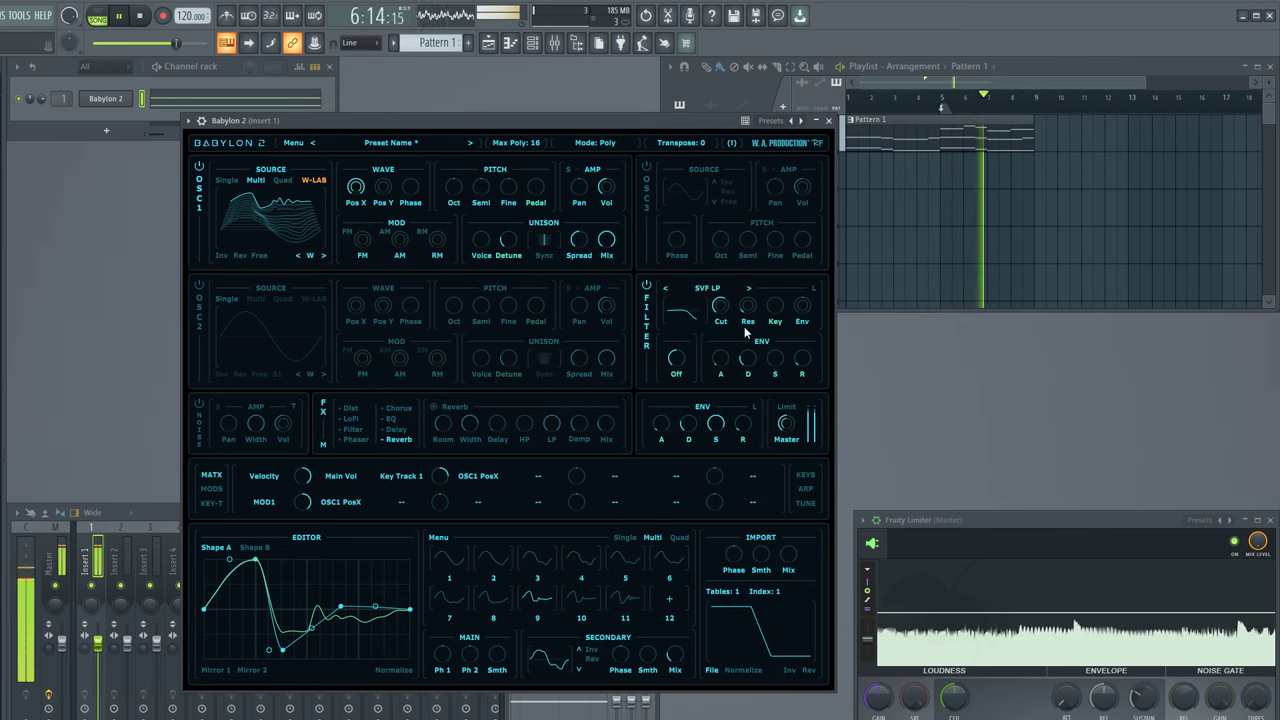
{"action": "left_click_drag", "start_coordinate": [798, 362], "coordinate": [803, 316]}
{"action": "left_click_drag", "start_coordinate": [772, 365], "coordinate": [747, 211]}
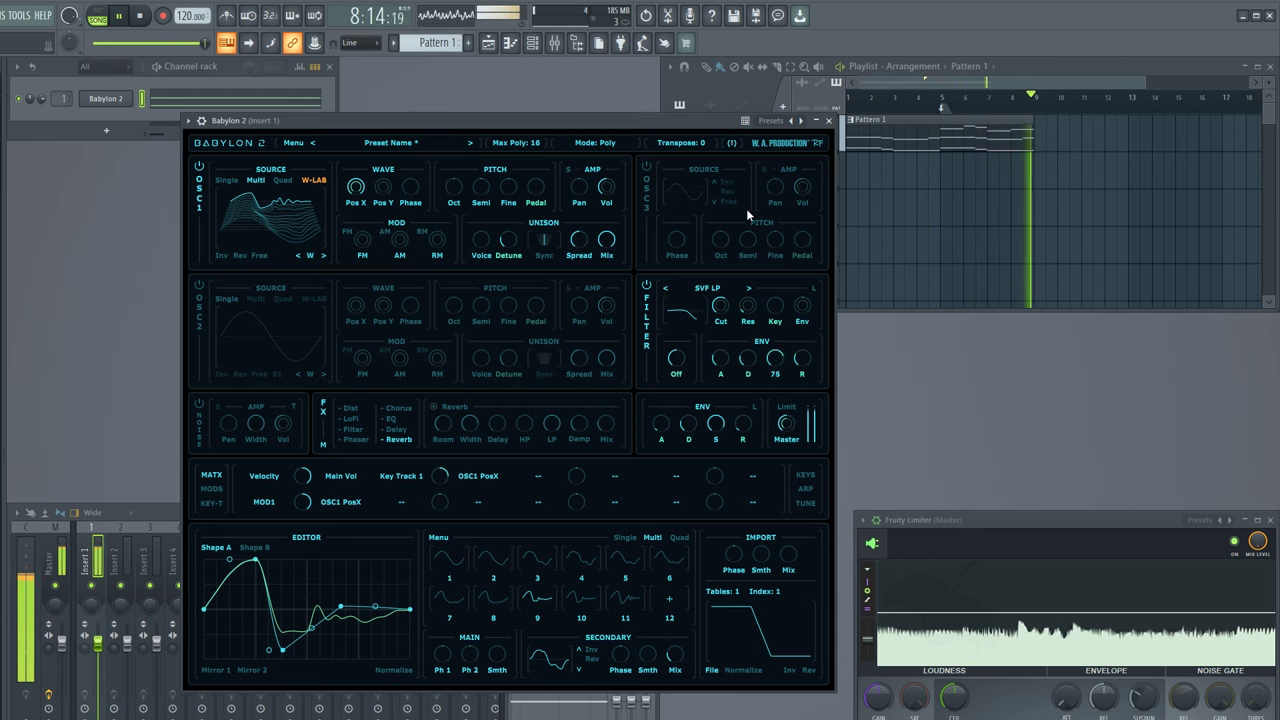
{"action": "left_click_drag", "start_coordinate": [719, 306], "coordinate": [717, 318]}
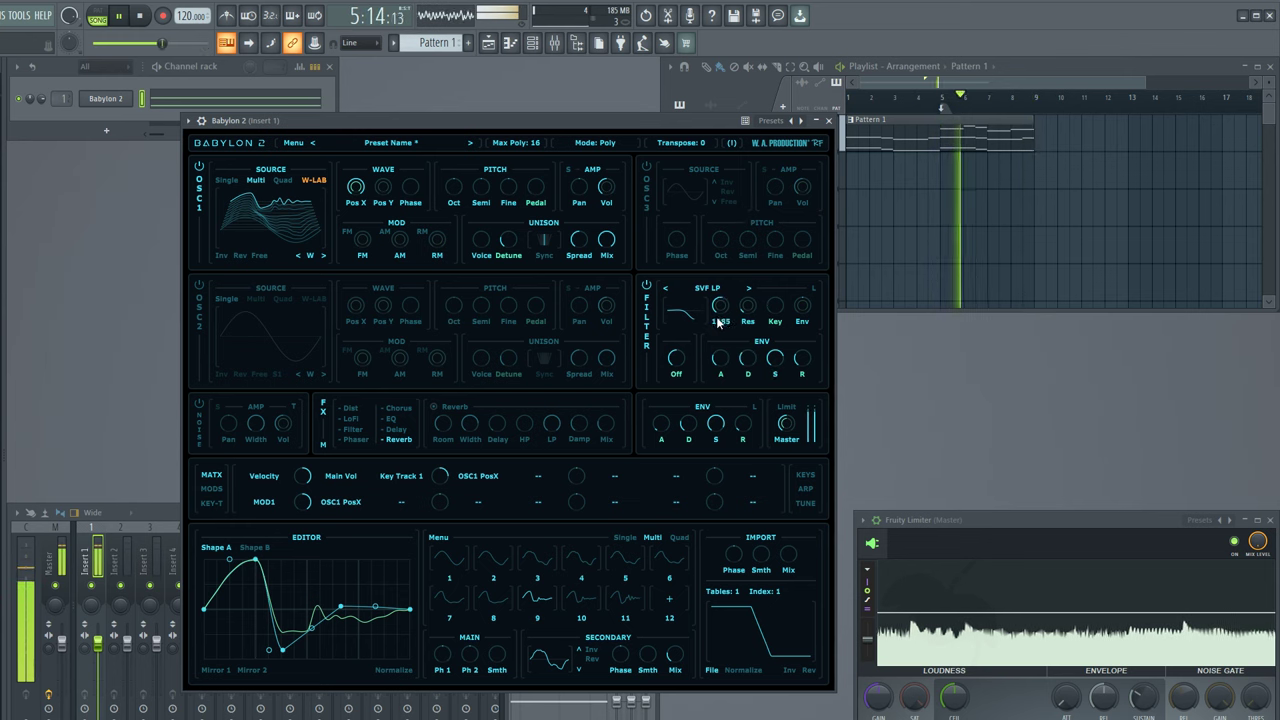
{"action": "left_click_drag", "start_coordinate": [808, 308], "coordinate": [807, 249]}
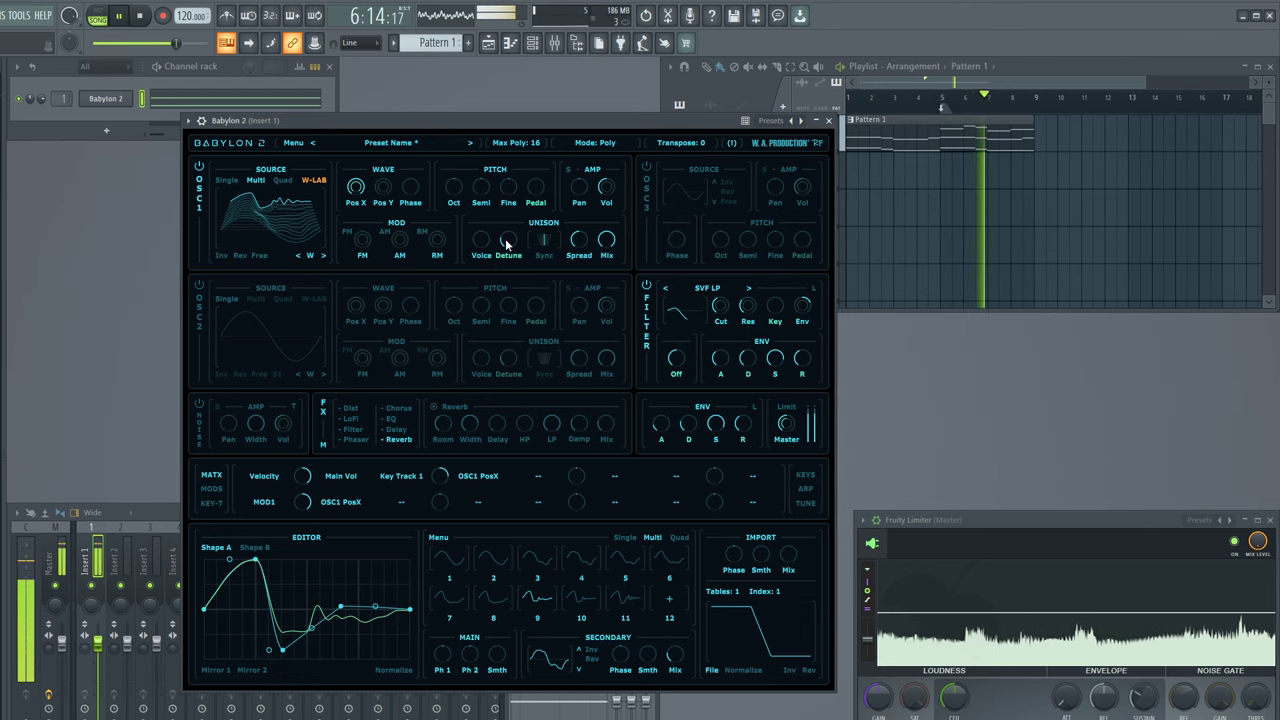
- Raise OSC 1's unison voice count and reduce its detune
{"action": "left_click_drag", "start_coordinate": [486, 242], "coordinate": [437, 44]}
{"action": "left_click_drag", "start_coordinate": [506, 241], "coordinate": [519, 263]}
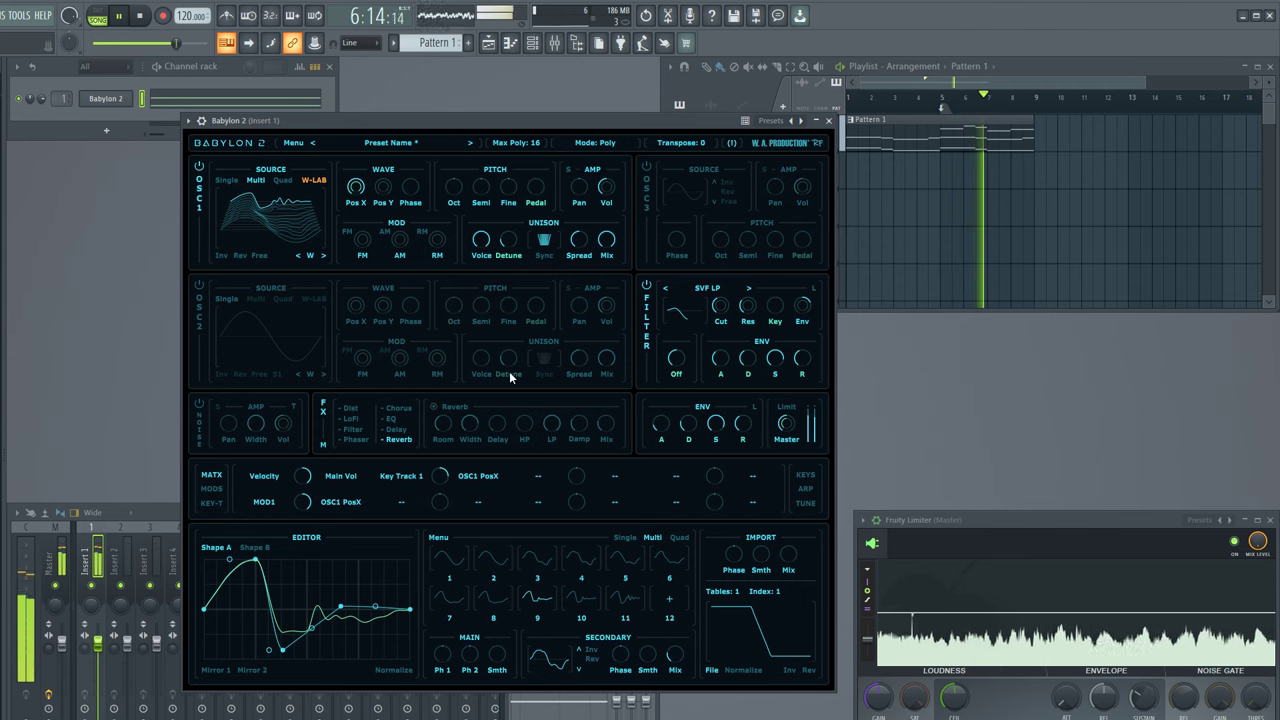
- Enable OSC 2 and set its source to a waveform from the Voice category
{"action": "left_click", "coordinate": [199, 284]}
{"action": "left_click", "coordinate": [270, 334]}
{"action": "mouse_move", "coordinate": [320, 368]}
{"action": "left_click", "coordinate": [410, 352]}
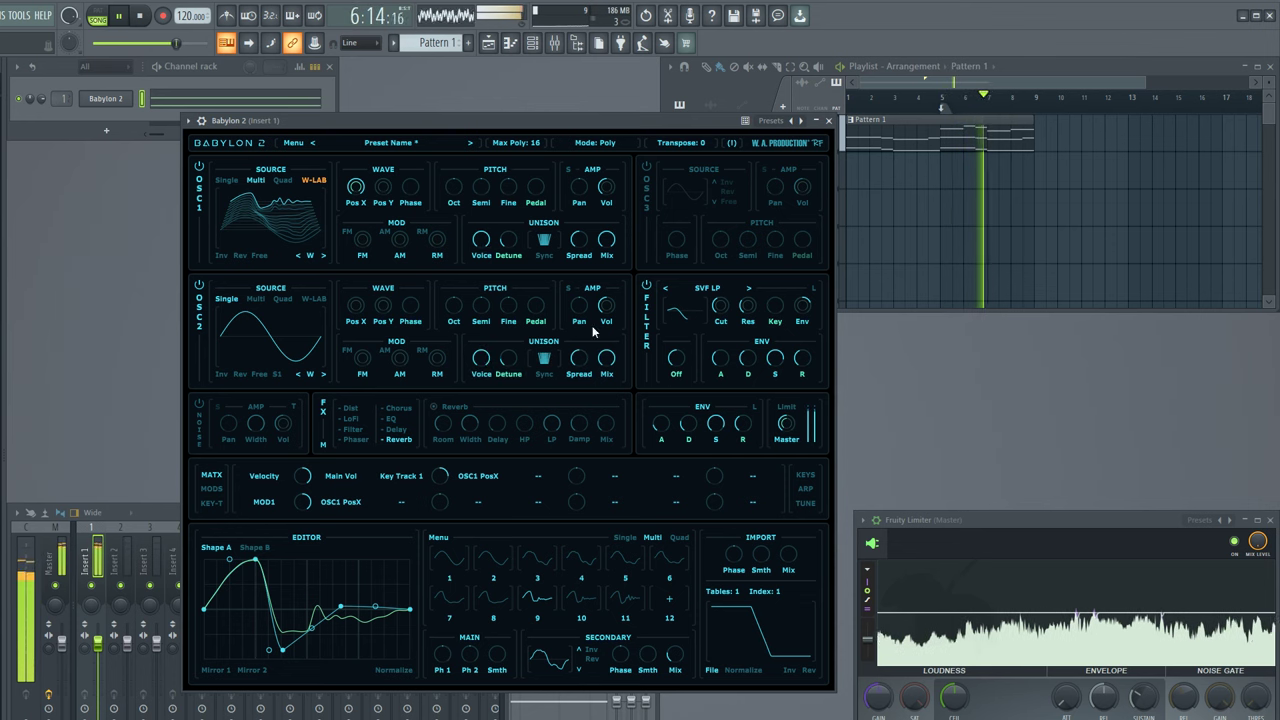
{"action": "left_click", "coordinate": [291, 336]}
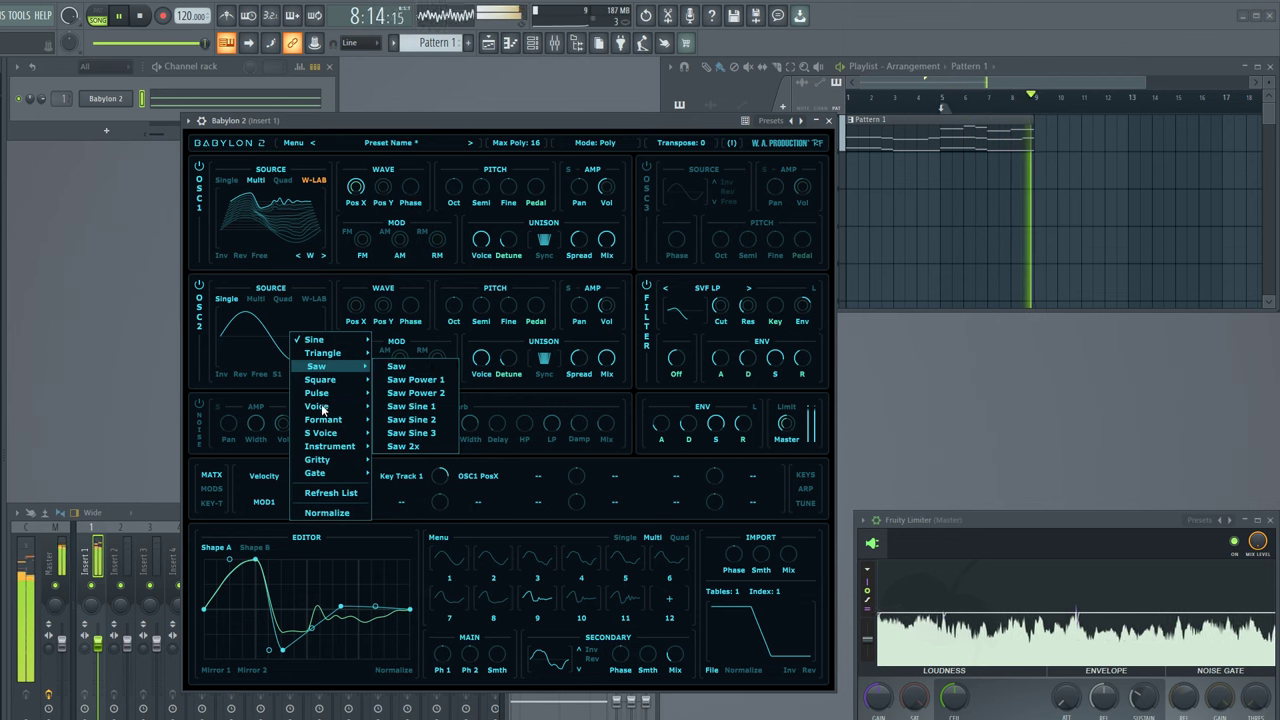
{"action": "mouse_move", "coordinate": [320, 406]}
{"action": "left_click", "coordinate": [403, 147]}
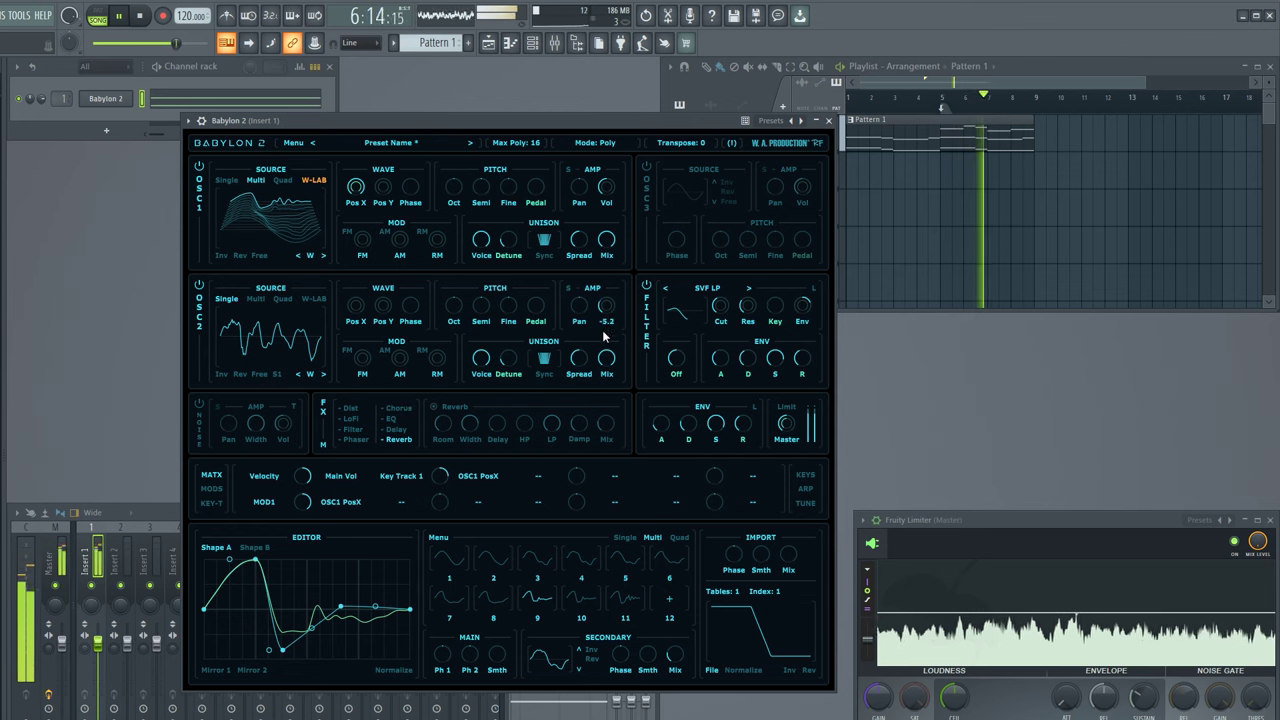
- Set OSC 2's unison spread to 93, increase its detune and lower its volume
{"action": "left_click_drag", "start_coordinate": [576, 362], "coordinate": [582, 272]}
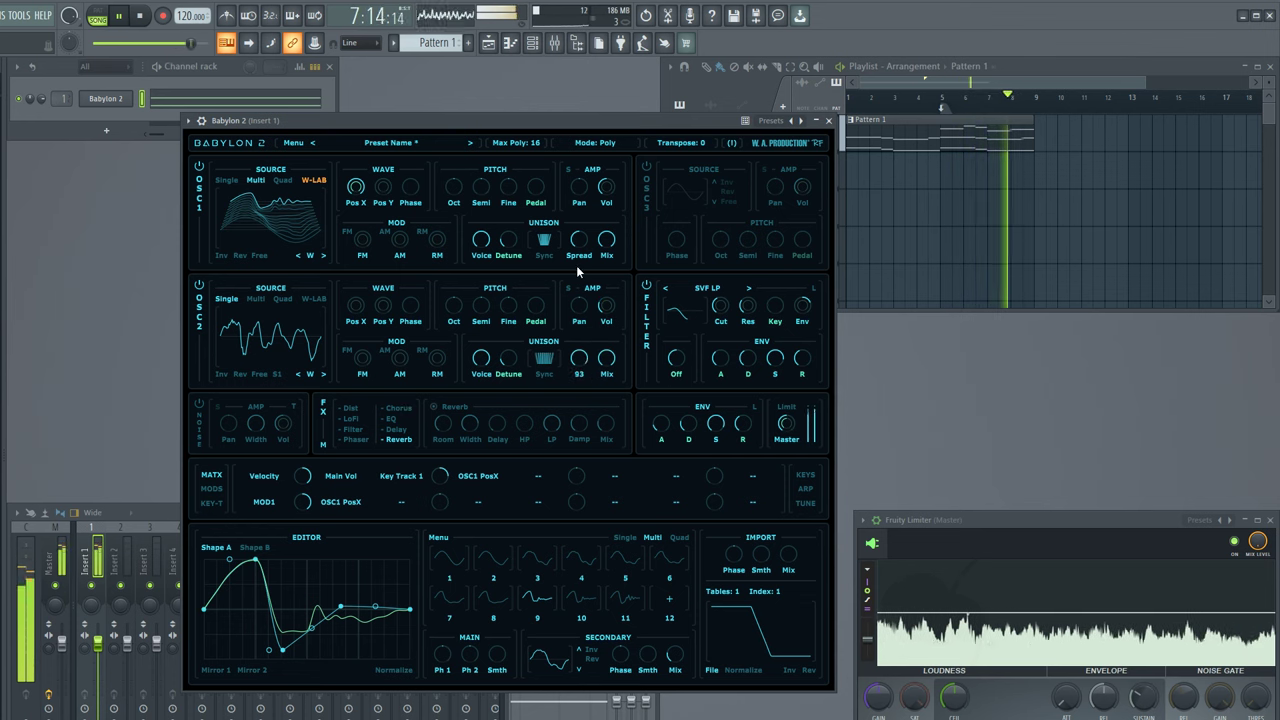
{"action": "left_click_drag", "start_coordinate": [508, 366], "coordinate": [511, 325]}
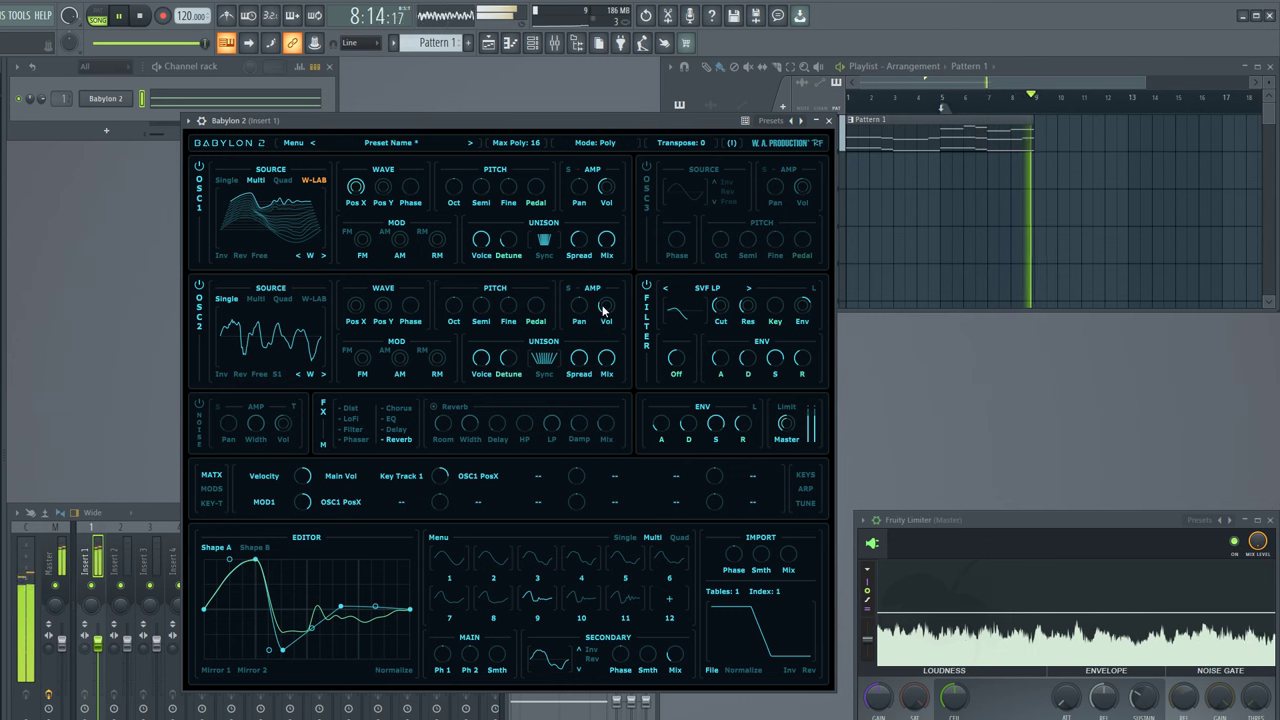
{"action": "left_click_drag", "start_coordinate": [606, 306], "coordinate": [607, 327]}
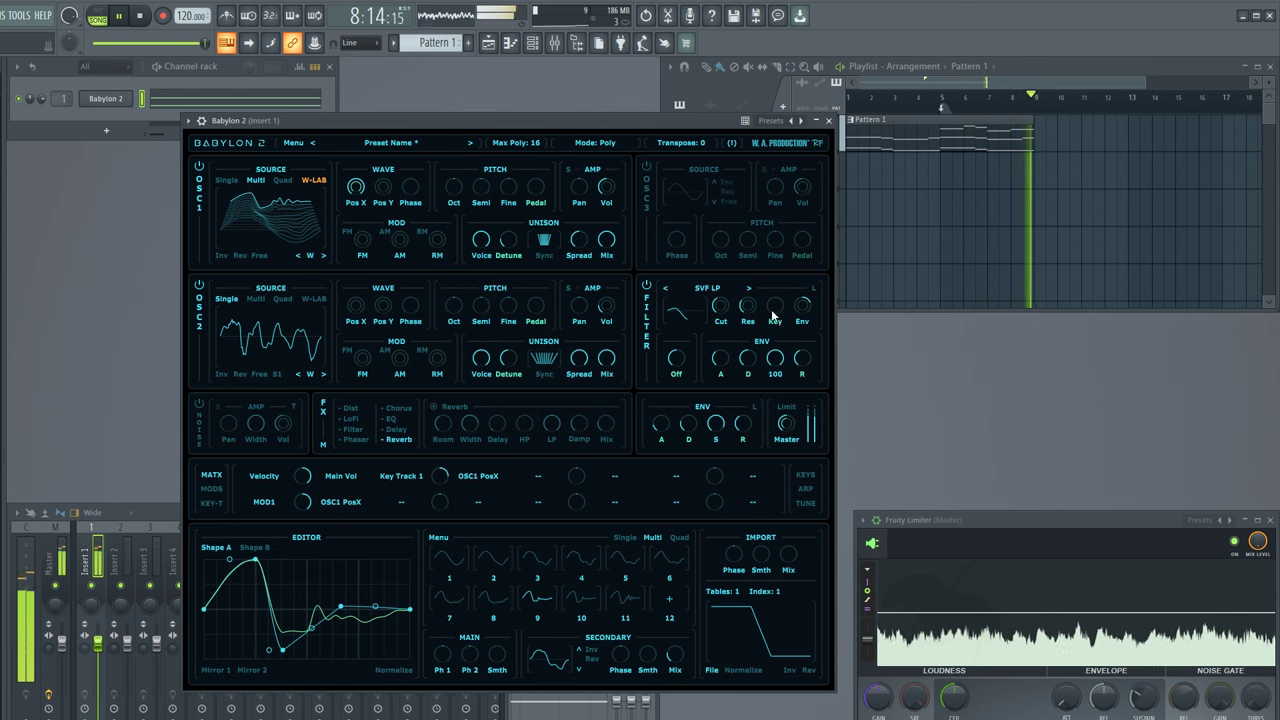
- Adjust the filter envelope's attack and amount, lower the filter cutoff, and stop playback
{"action": "left_click", "coordinate": [722, 376]}
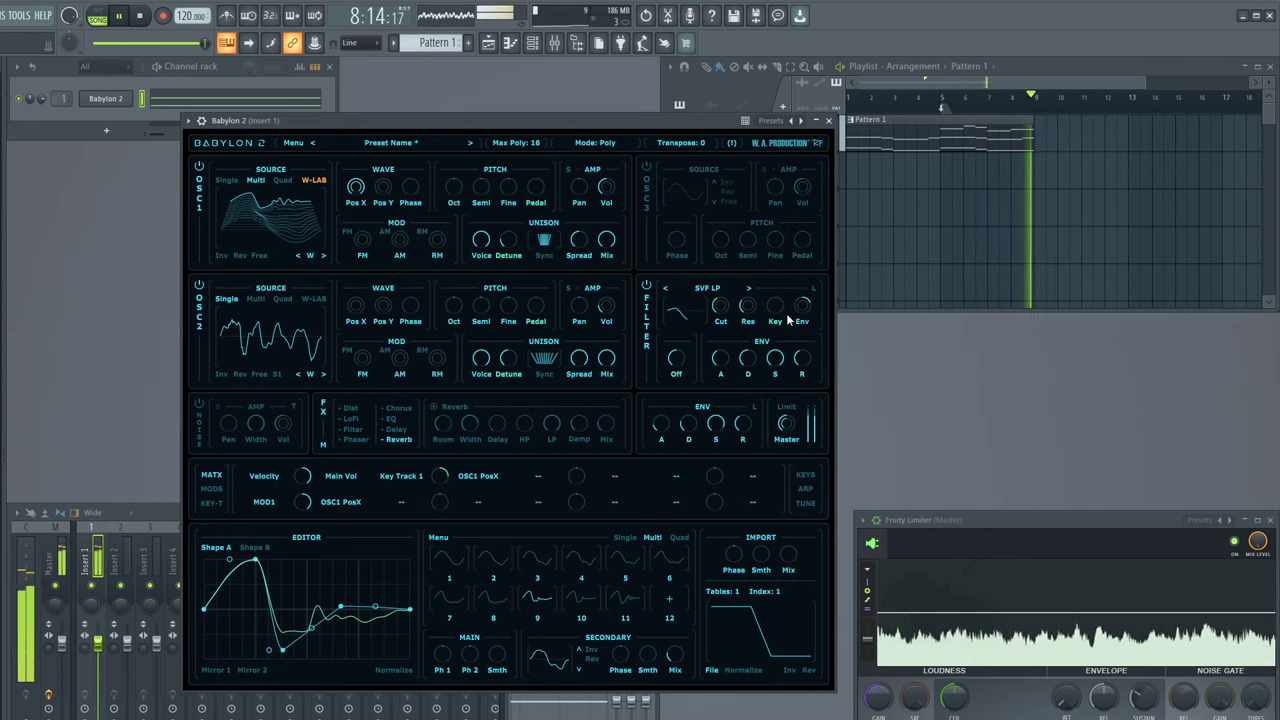
{"action": "left_click_drag", "start_coordinate": [806, 303], "coordinate": [799, 327]}
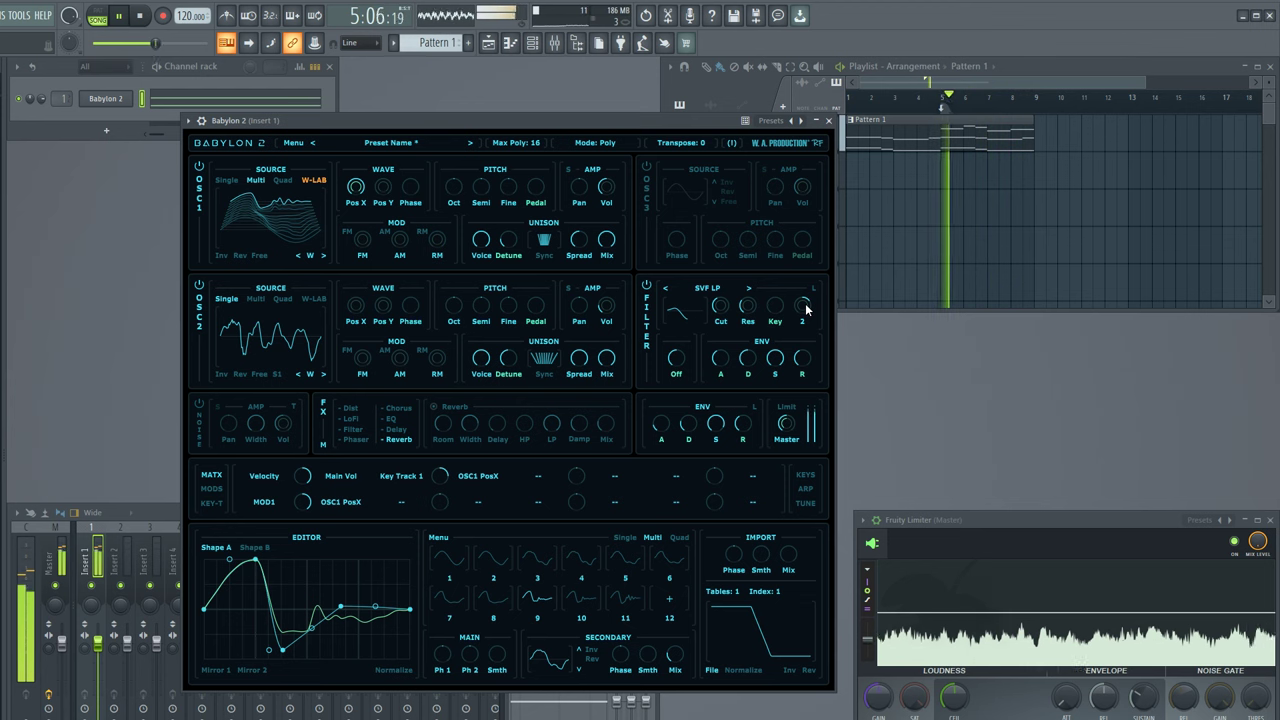
{"action": "left_click_drag", "start_coordinate": [806, 305], "coordinate": [814, 289]}
{"action": "left_click_drag", "start_coordinate": [721, 310], "coordinate": [722, 320]}
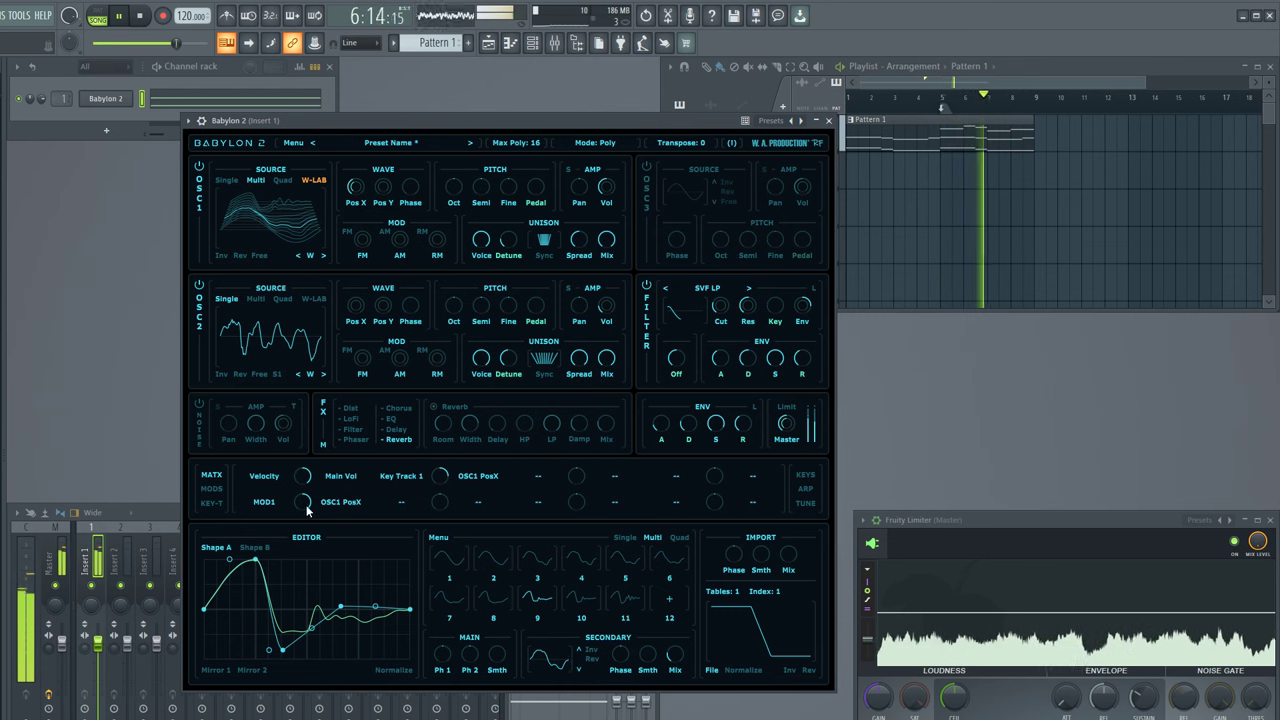
{"action": "left_click", "coordinate": [142, 19]}
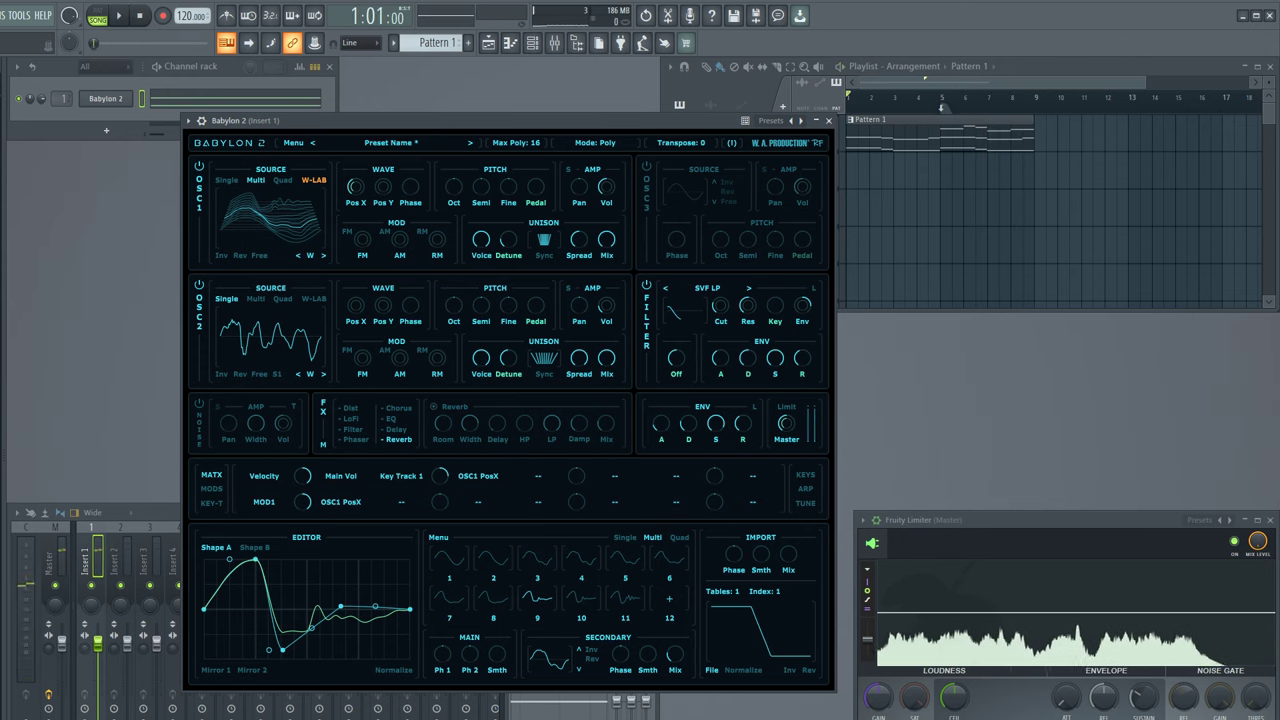